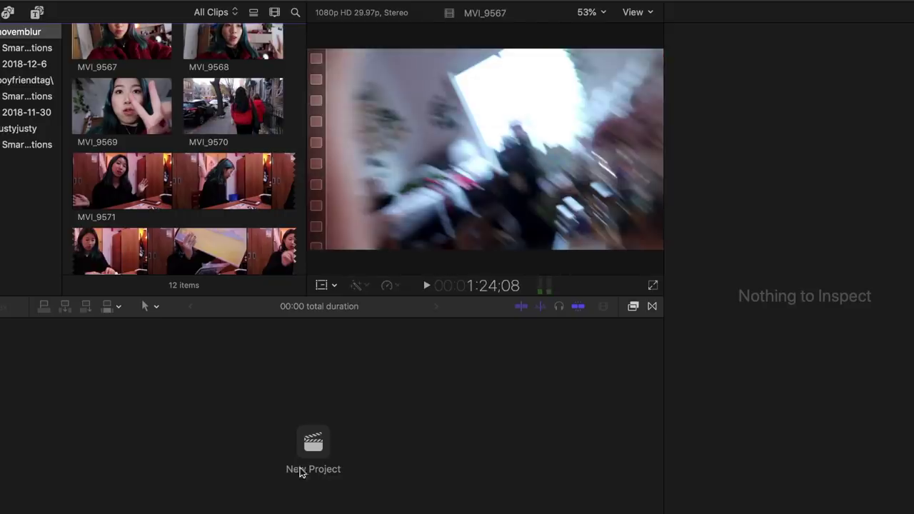
- Create a new project named "hahaha" in the 2018-12-6 event at 1080p HD, 1920x1080, 29.97p
click(313, 465)
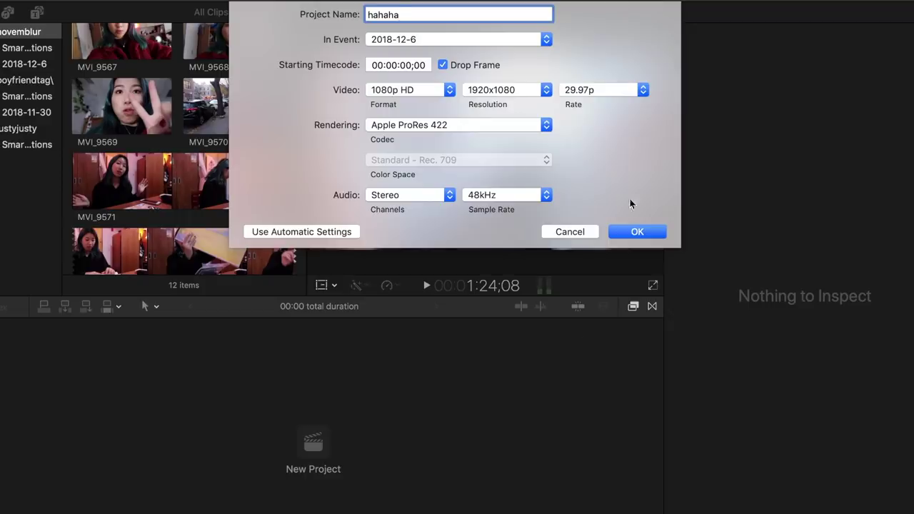
text(hahaha)
click(637, 231)
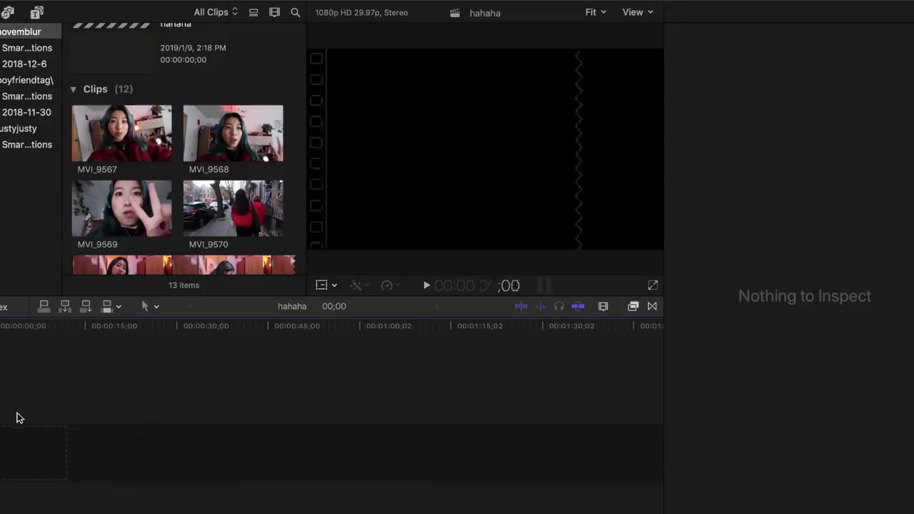
- Place clips MVI_9567 and MVI_9568 one after the other at the start of the empty timeline
scroll(243, 214, down, 2)
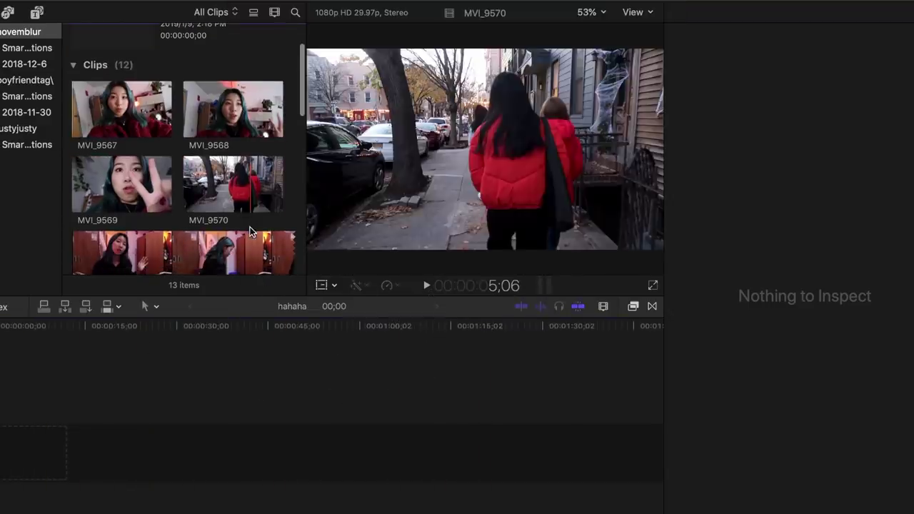
click(125, 107)
click(229, 122)
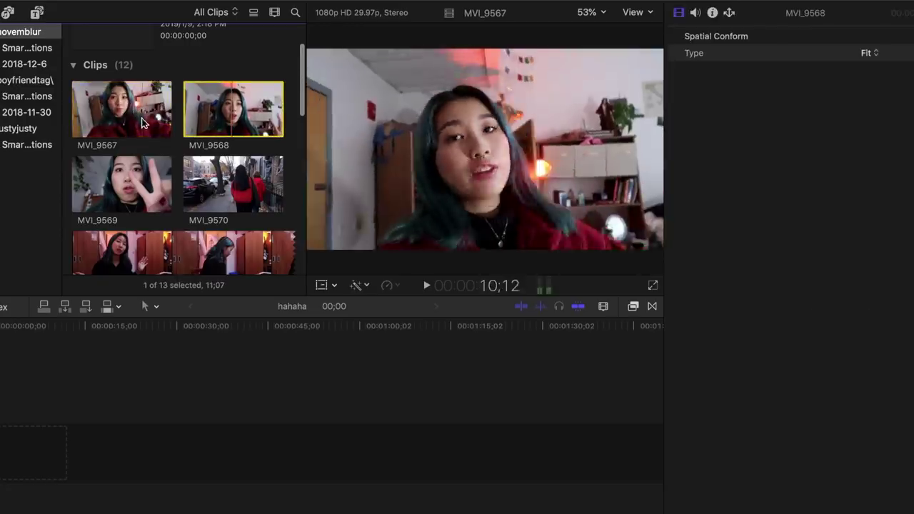
click(127, 107)
drag(127, 107, 79, 486)
click(228, 114)
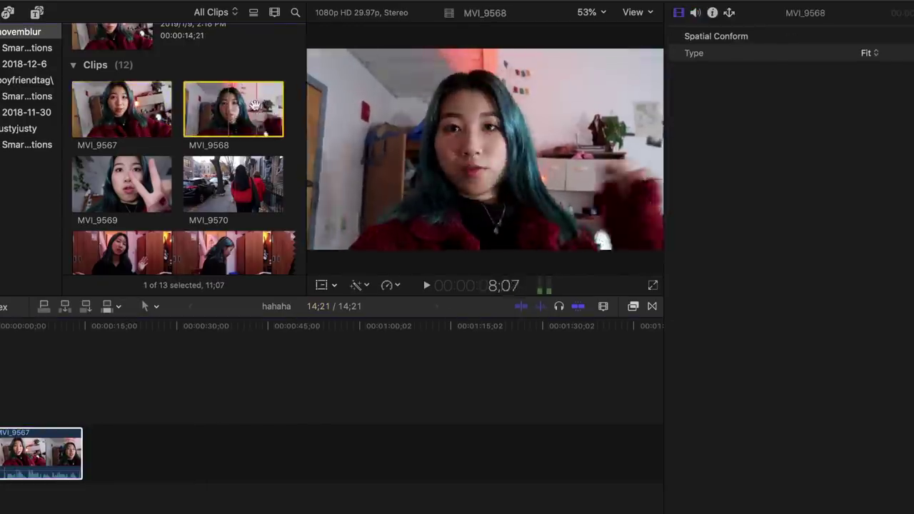
drag(264, 101, 157, 467)
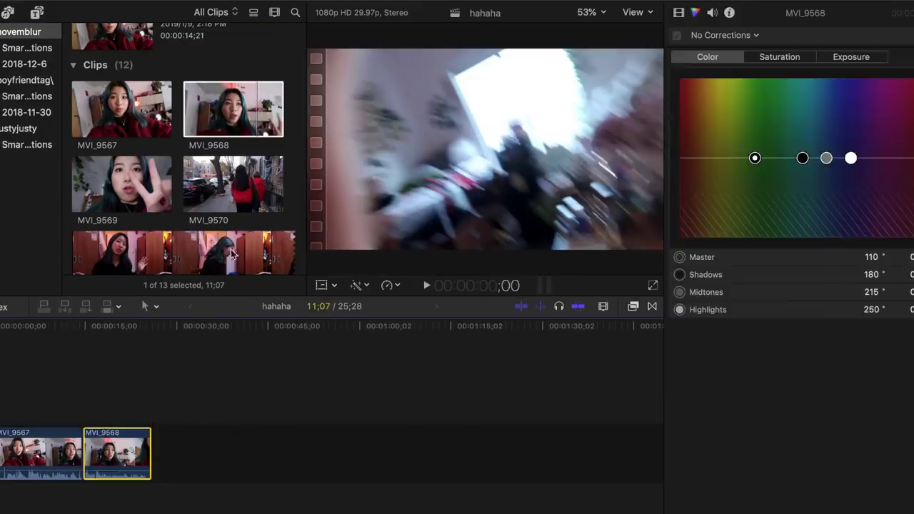
- Append clips MVI_9570, MVI_9600, MVI_9601, MVI_9606 and MVI_9608 to the end of the timeline
click(216, 186)
key(e)
key(e)
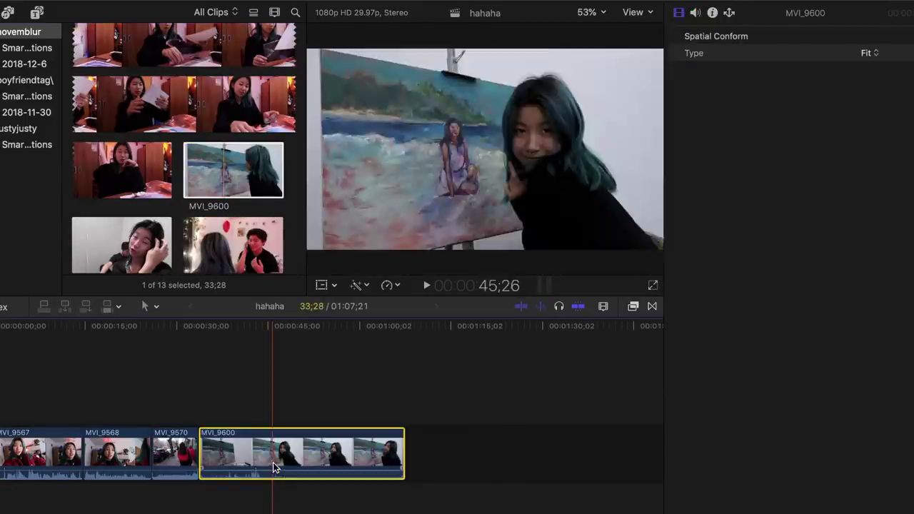
key(super+6)
scroll(250, 169, down, 5)
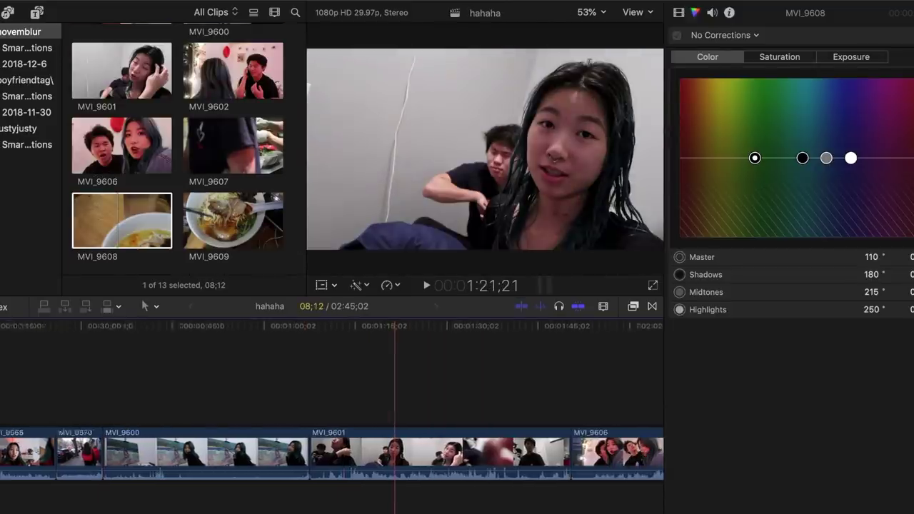
- Insert clip MVI_9607 between MVI_9606 and MVI_9608 in the timeline
scroll(332, 418, right, 2)
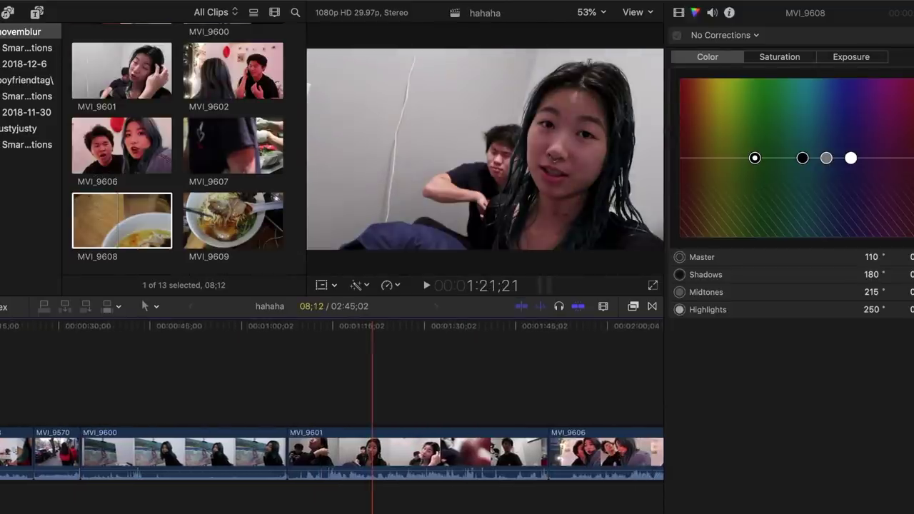
scroll(510, 499, right, 15)
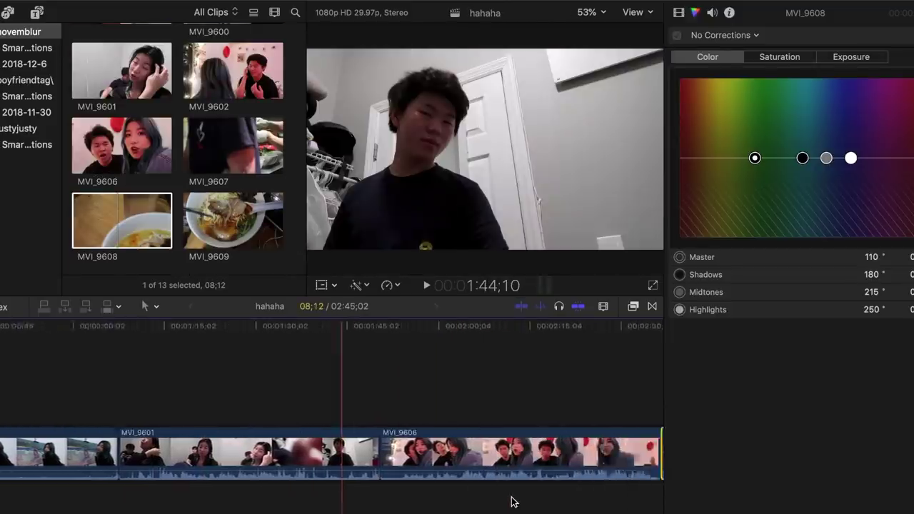
click(239, 147)
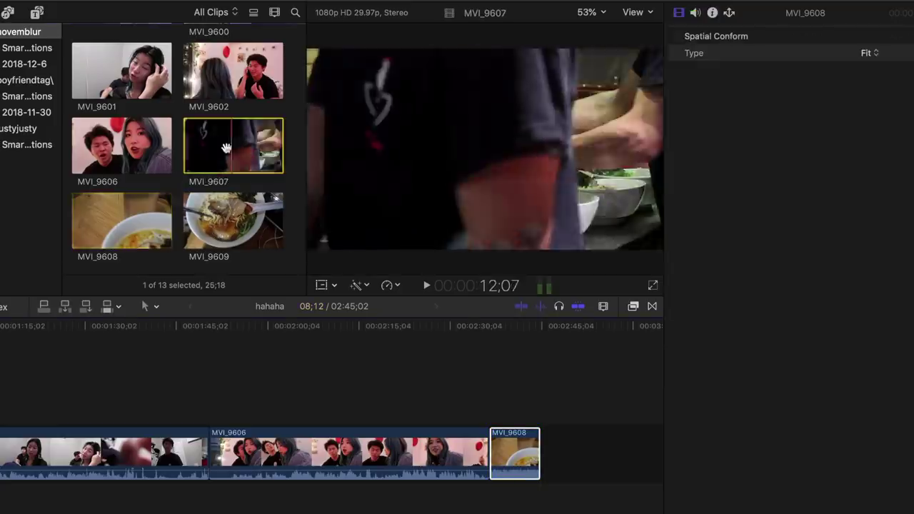
drag(243, 148, 506, 478)
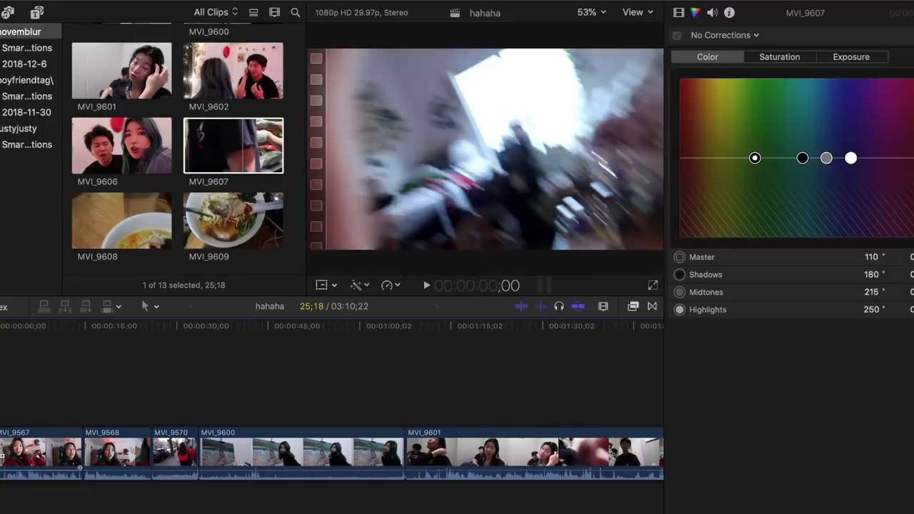
- Trim the start of MVI_9567 to leave 9:23, split MVI_9600 into sections, and cut unwanted footage from the timeline clips
key(super+minus)
drag(53, 448, 77, 448)
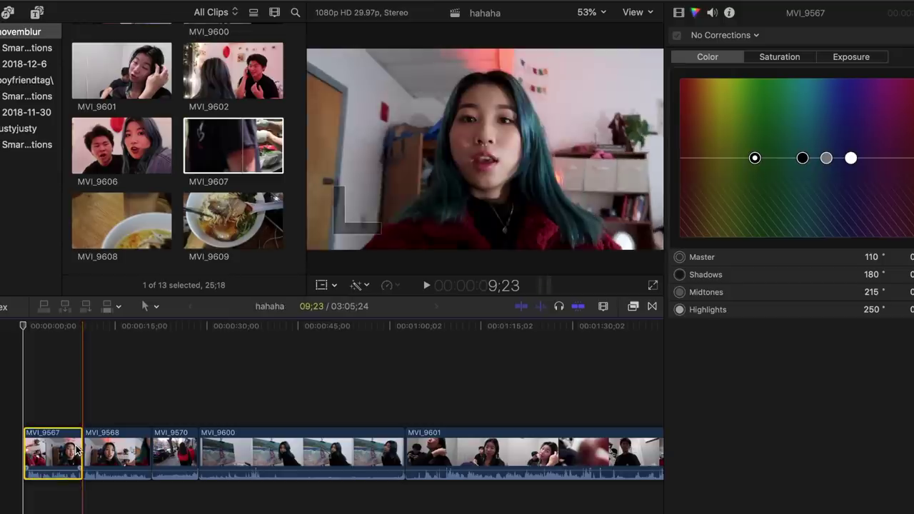
click(210, 453)
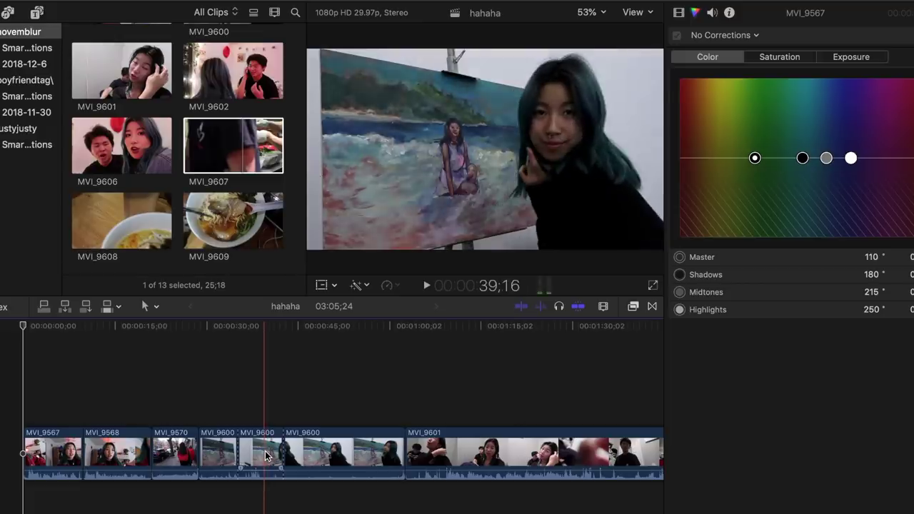
click(217, 454)
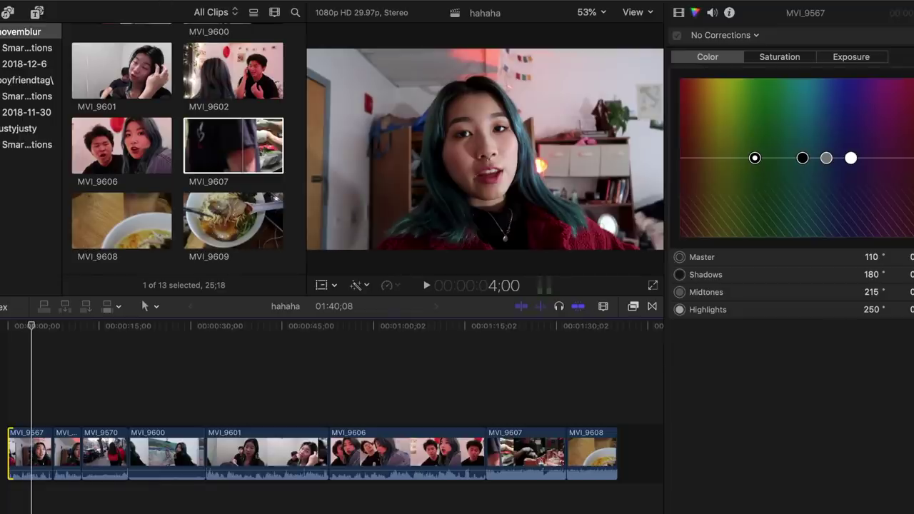
- Add the Custom generator to the timeline near the start of MVI_9606
click(41, 15)
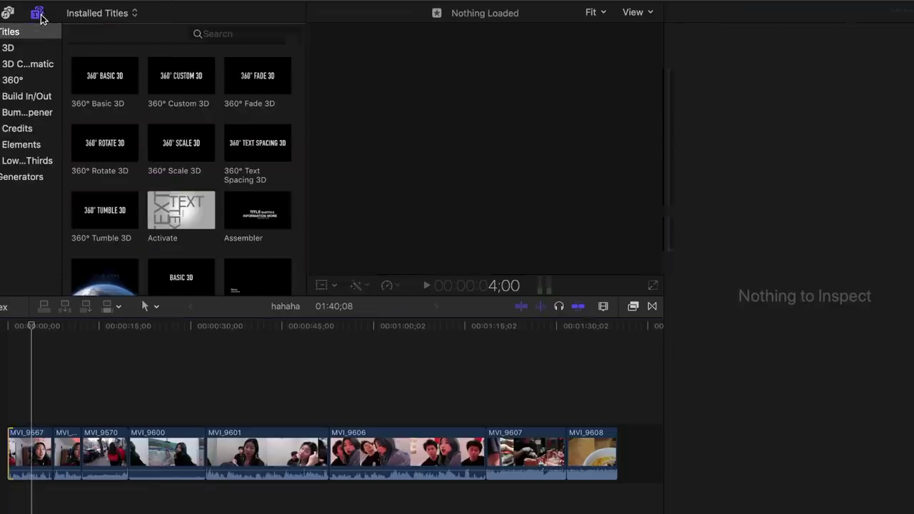
click(16, 178)
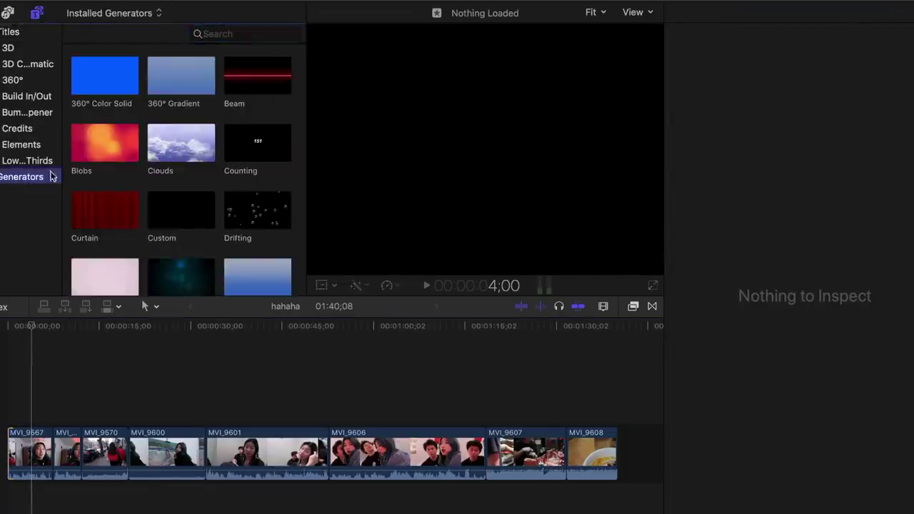
scroll(159, 170, down, 2)
click(156, 170)
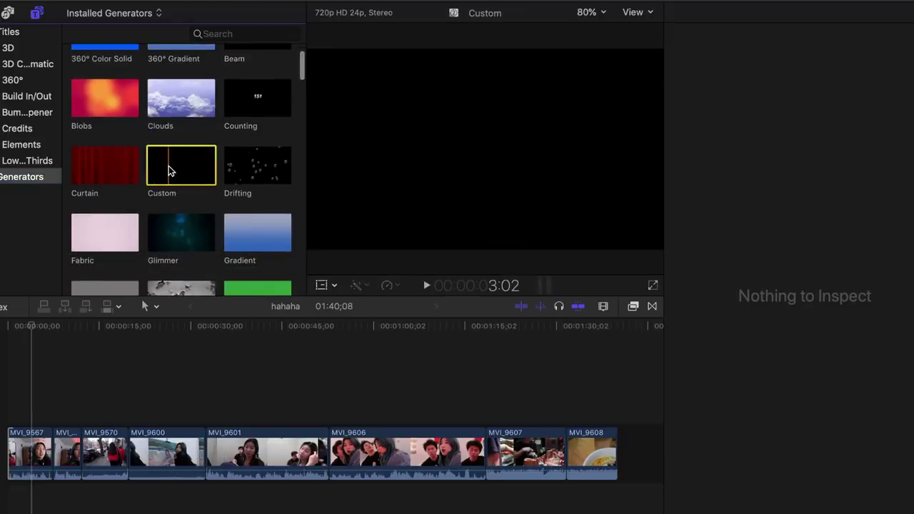
drag(170, 170, 352, 446)
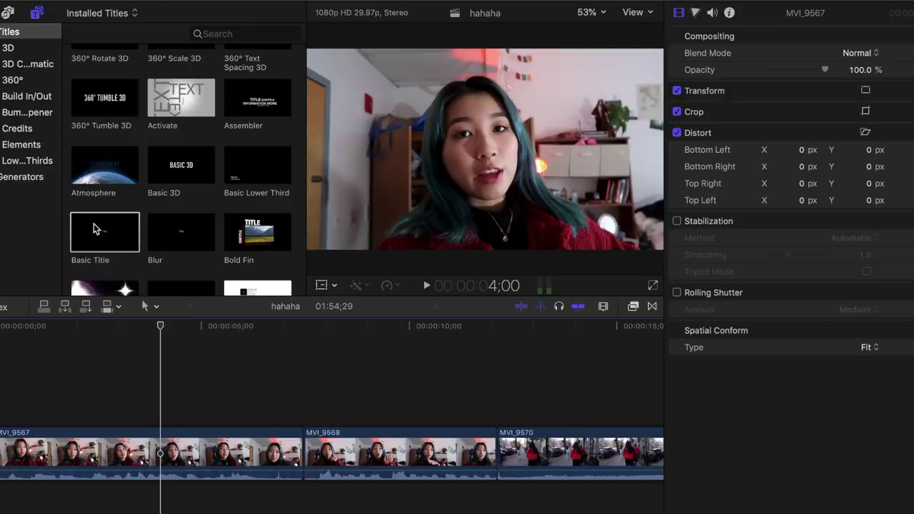
- Add a Basic Title above clip MVI_9567 at the start of the timeline with the text "i love art"
drag(98, 230, 2, 400)
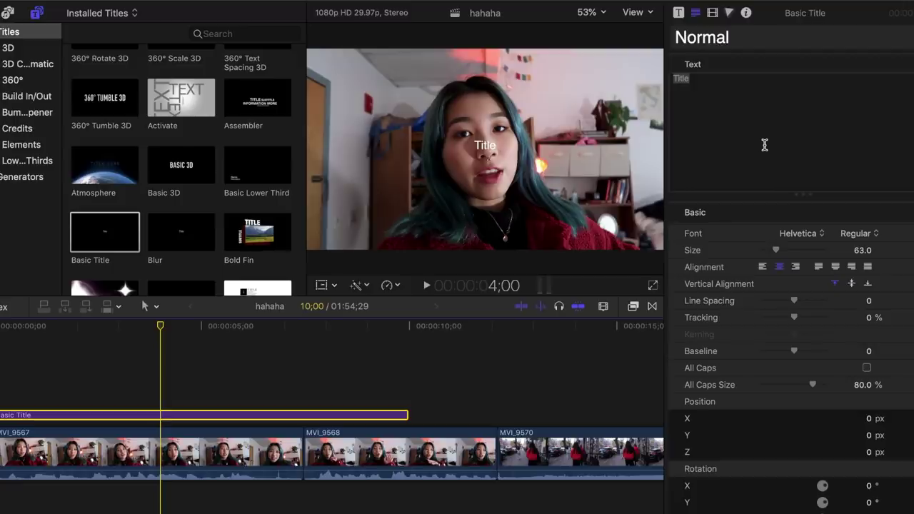
click(687, 143)
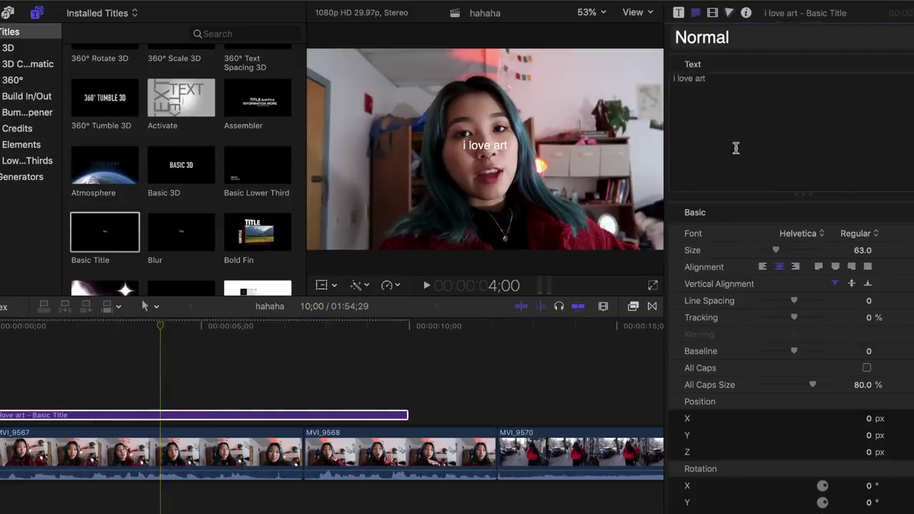
- Set the "i love art" title's font to Avenir Next in the Demi Bold Italic style
click(799, 232)
scroll(813, 143, up, 10)
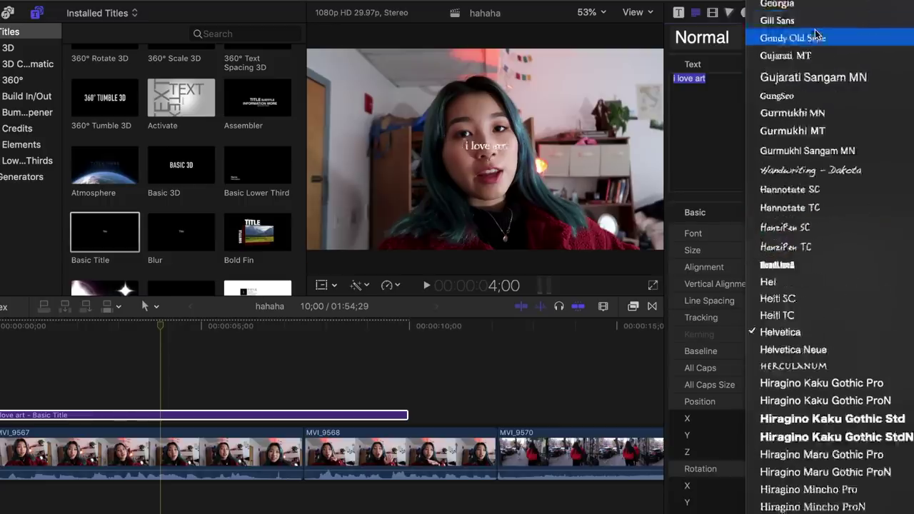
scroll(821, 32, up, 3)
click(786, 57)
click(878, 233)
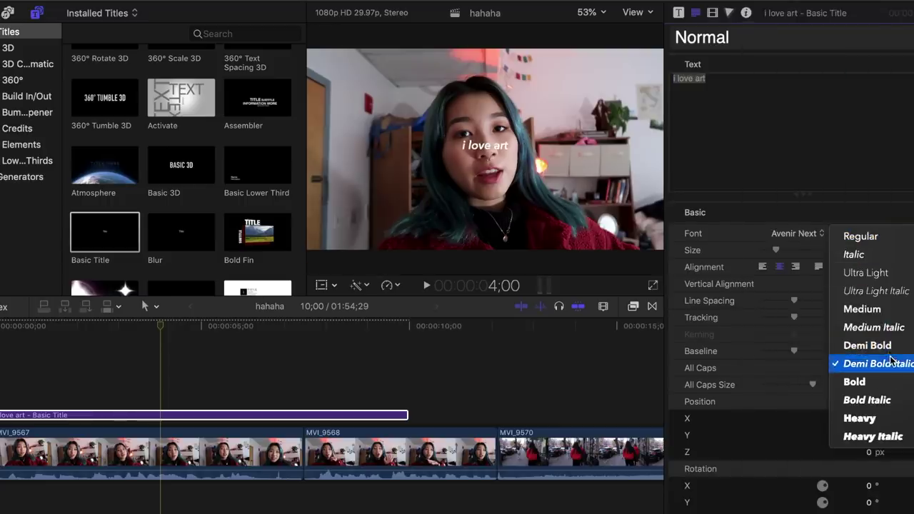
click(893, 363)
- Shorten the title to end with MVI_9567 and move its text beside the face, at about X 517, Y -56 px
scroll(830, 333, down, 5)
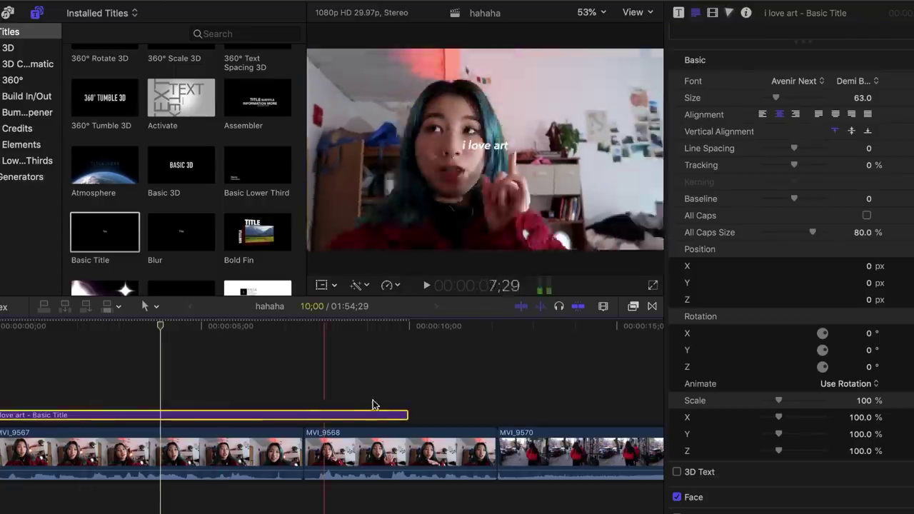
drag(407, 415, 300, 415)
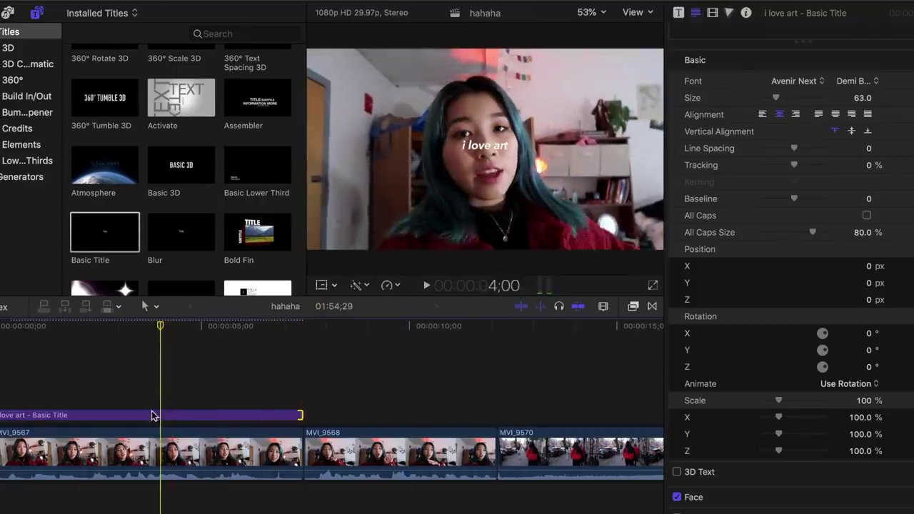
click(495, 148)
drag(495, 148, 575, 138)
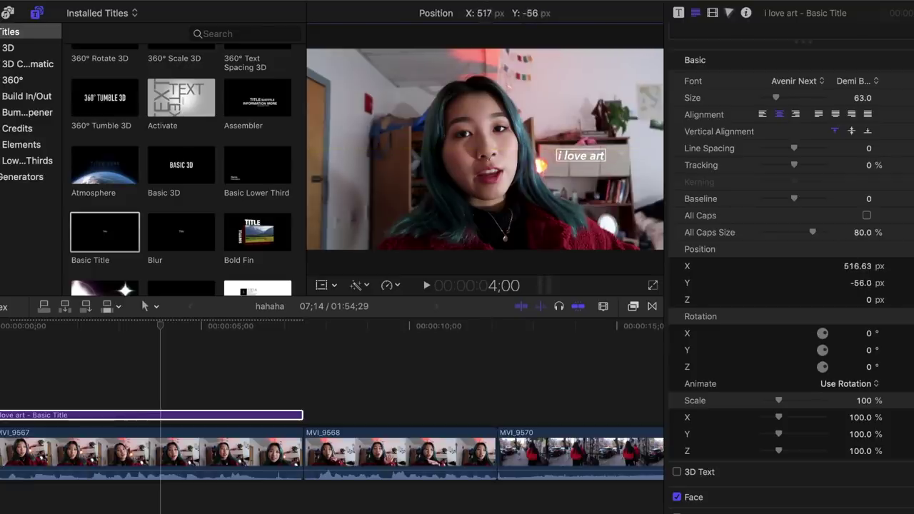
- Set the title's tracking to about 18% and its size to 53
scroll(891, 142, up, 2)
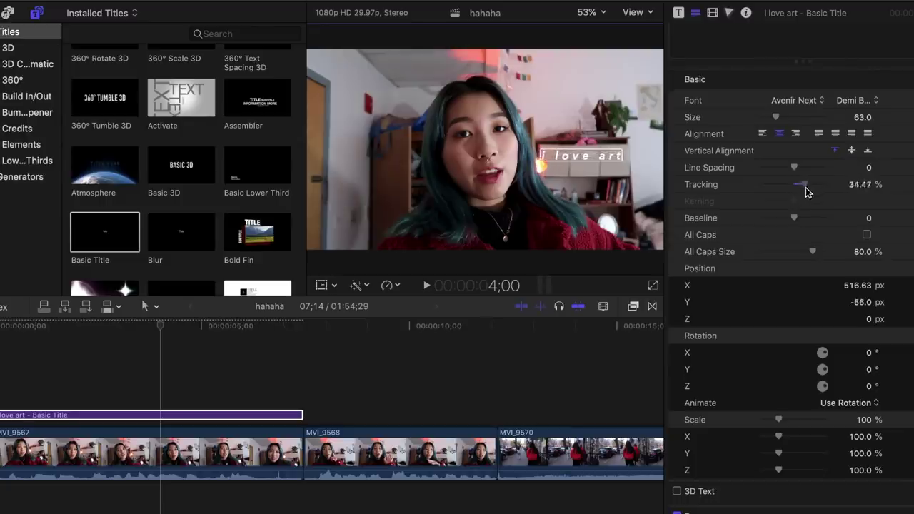
scroll(801, 191, up, 5)
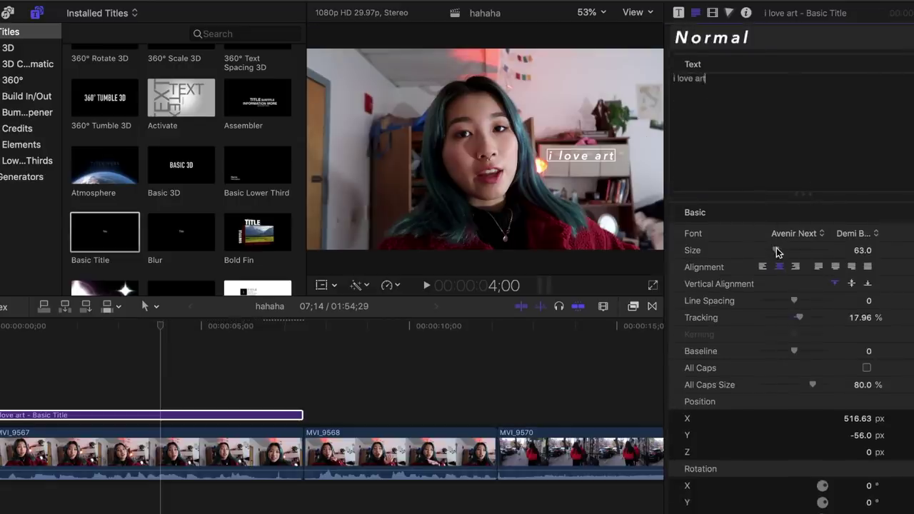
scroll(774, 252, down, 6)
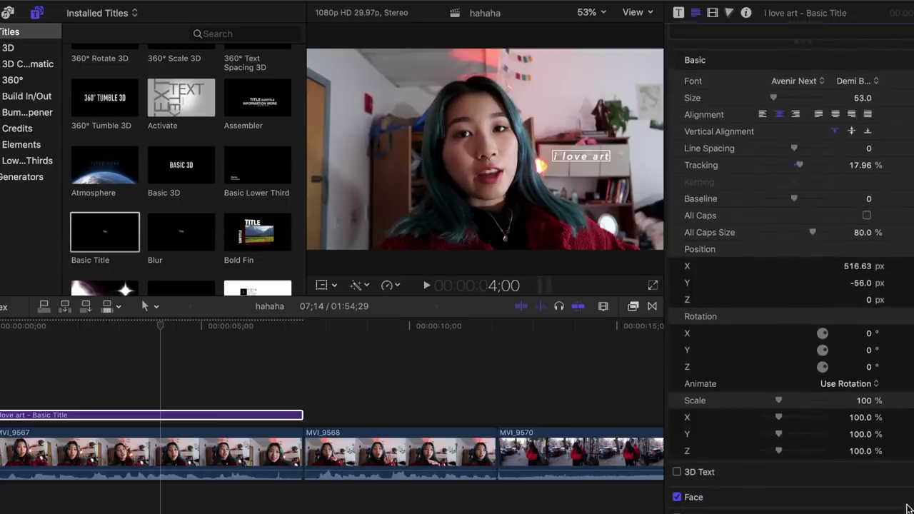
- Change the title's face fill color to bright yellow
scroll(857, 428, down, 3)
click(858, 463)
click(417, 386)
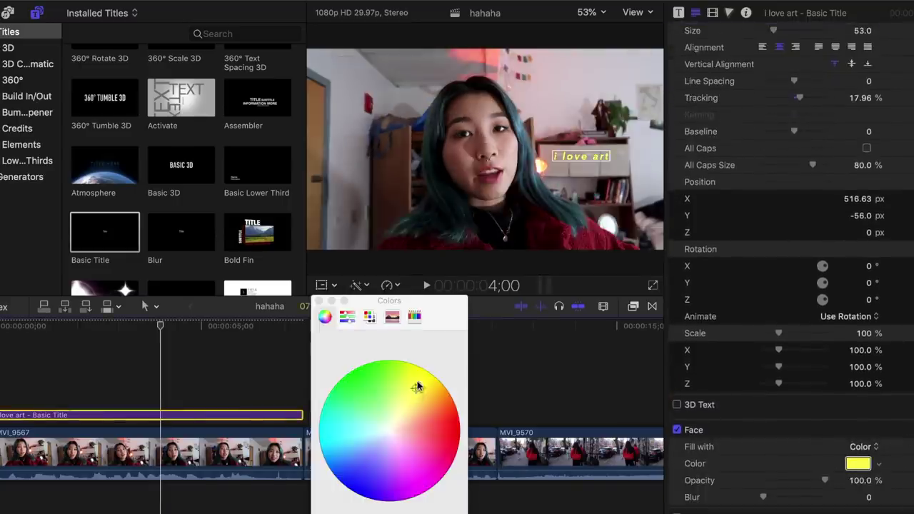
click(858, 463)
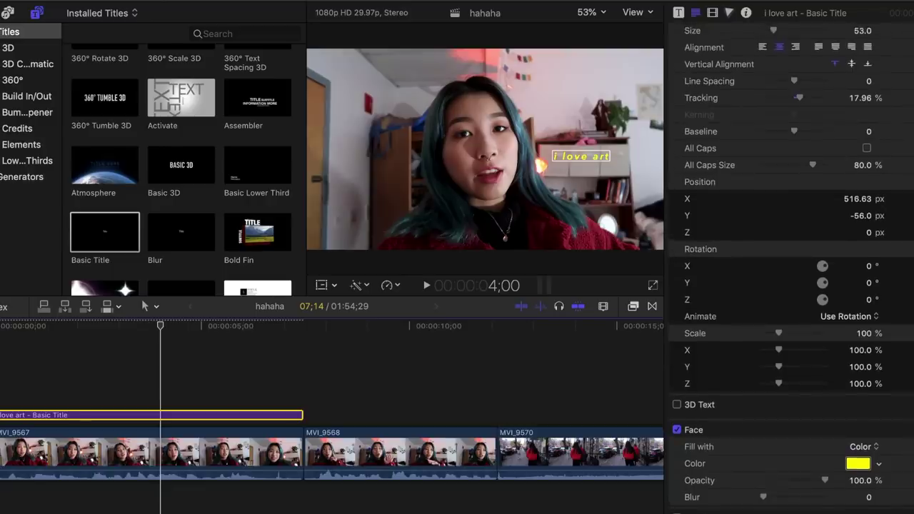
- Change the title's outline color to black and close the color picker
scroll(789, 272, down, 3)
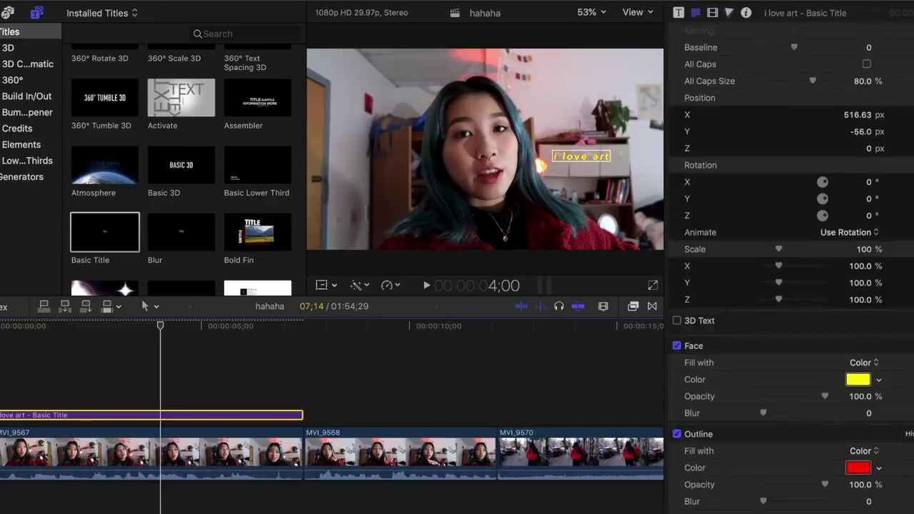
click(860, 469)
drag(443, 510, 321, 509)
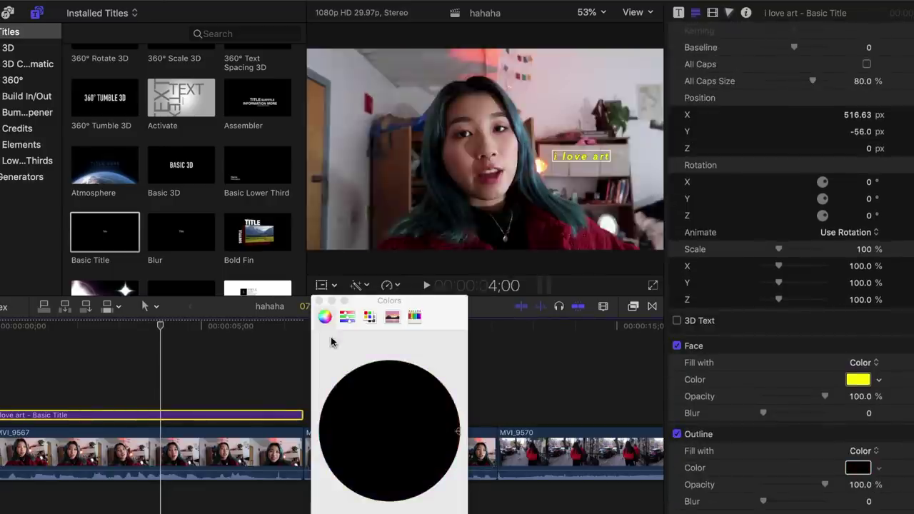
click(319, 301)
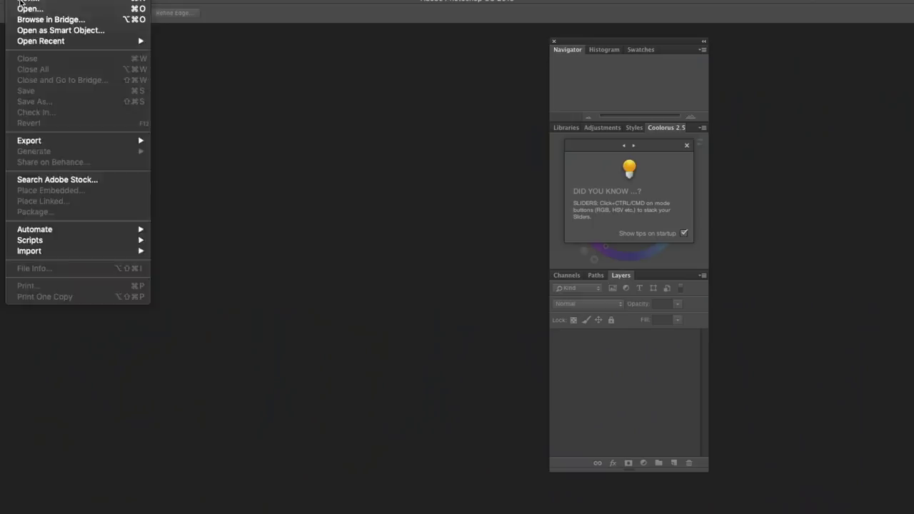
- Create a new document and add three empty layers above the Background
key(super+n)
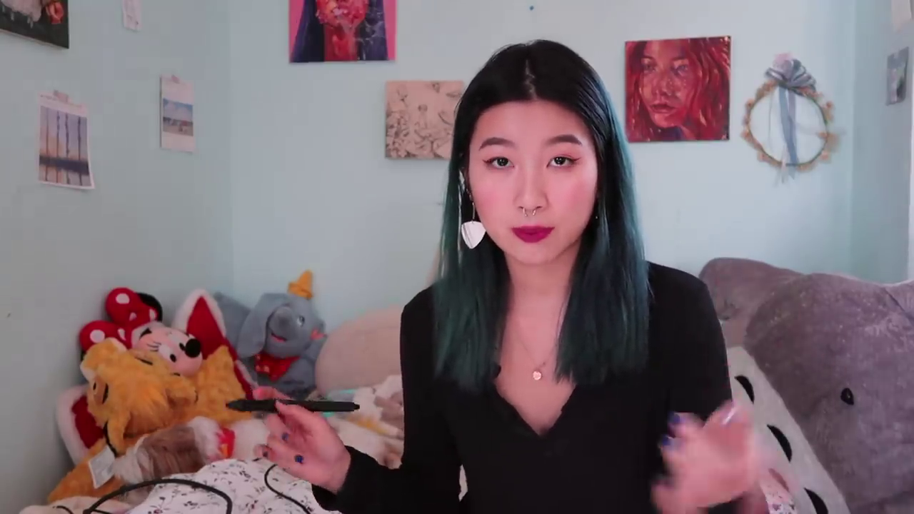
click(880, 443)
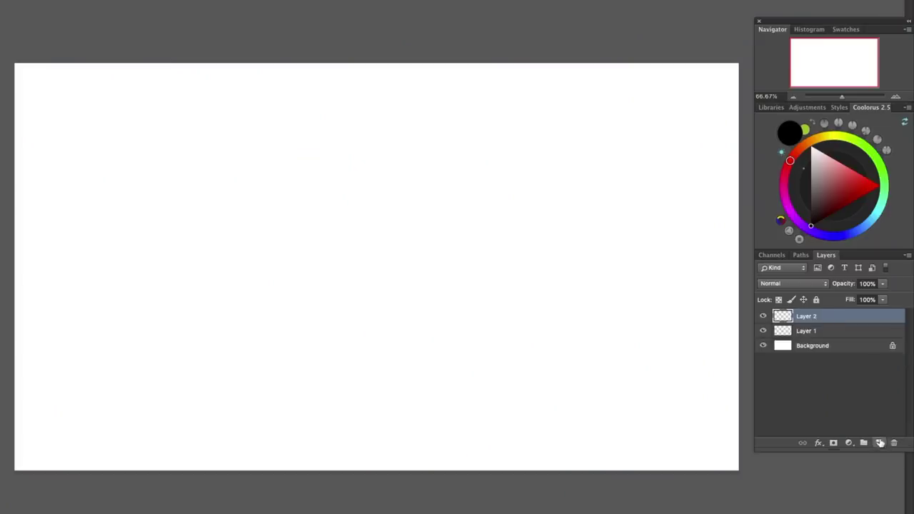
click(796, 346)
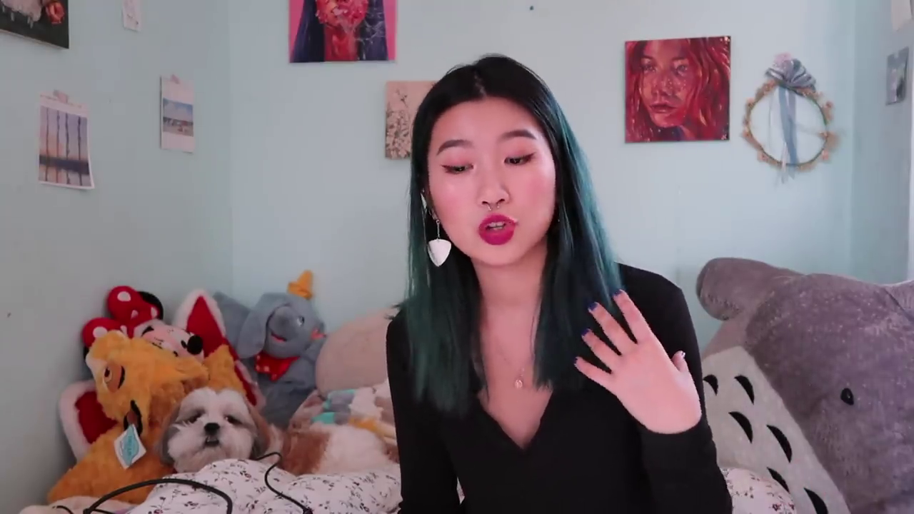
- Hand-letter "food" with accent marks in red on Layer 1, and retrace it on Layers 2 and 3, fading each finished layer
click(810, 345)
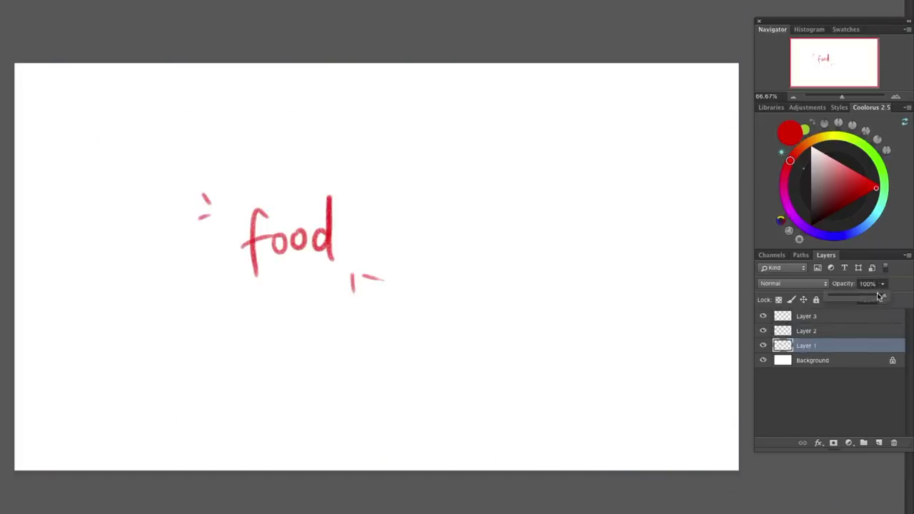
click(830, 331)
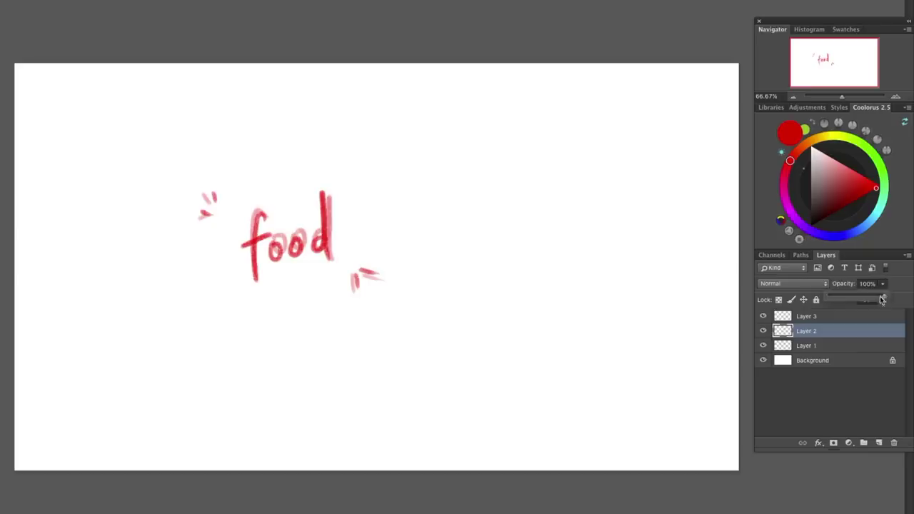
drag(881, 299, 867, 316)
click(790, 319)
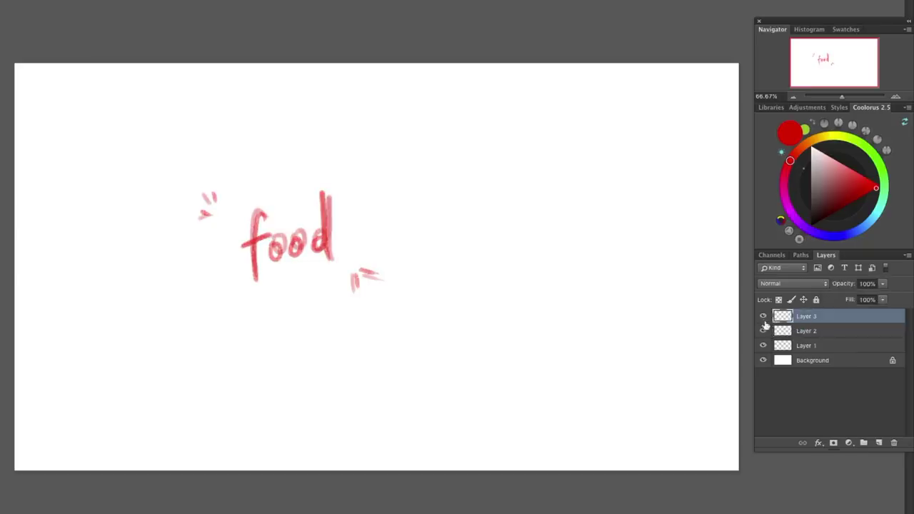
- Restore the faded lettering layers to 100% opacity, and unlock and delete the white Background layer
click(806, 345)
drag(885, 293, 903, 298)
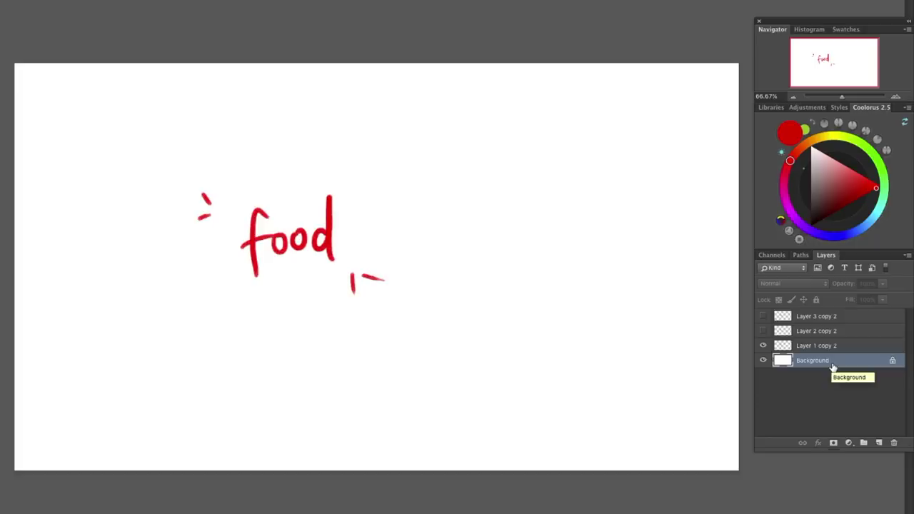
click(890, 362)
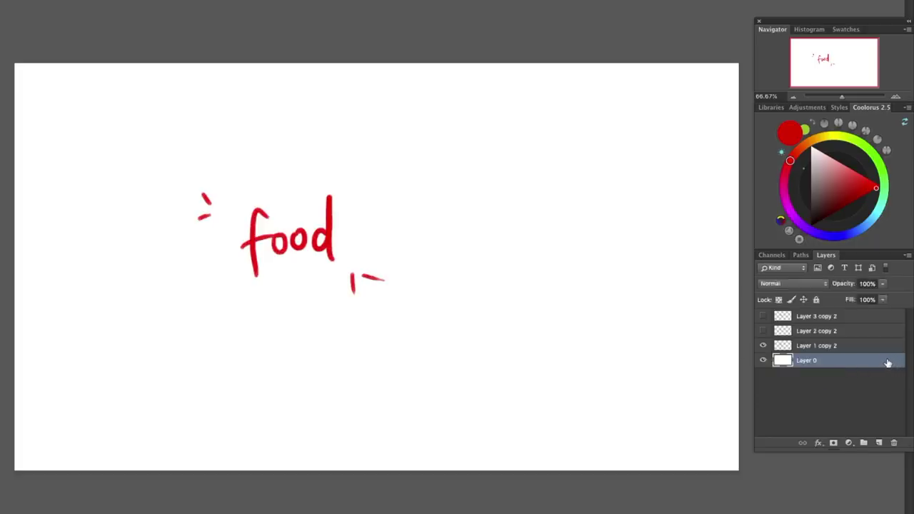
key(Delete)
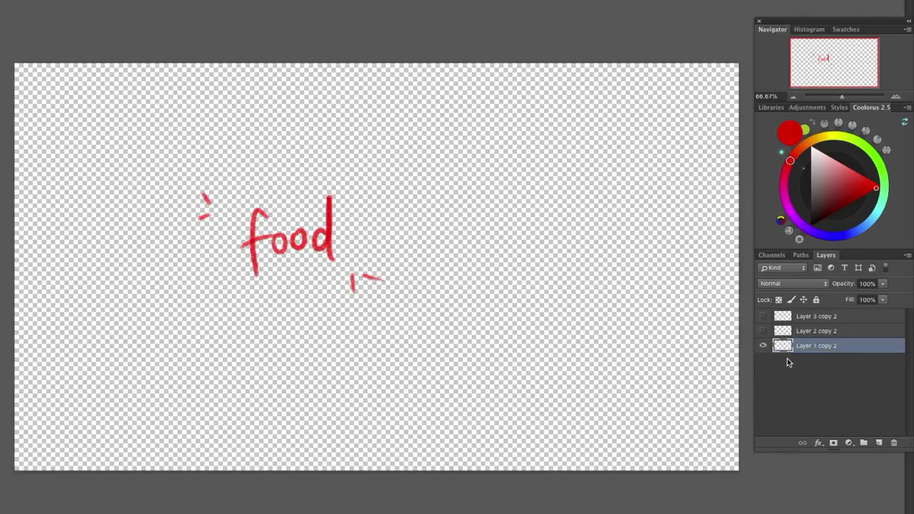
- Save each lettering layer separately to the Desktop as a transparent CompuServe GIF, naming the first one layer1.gif
key(super+shift+s)
click(381, 322)
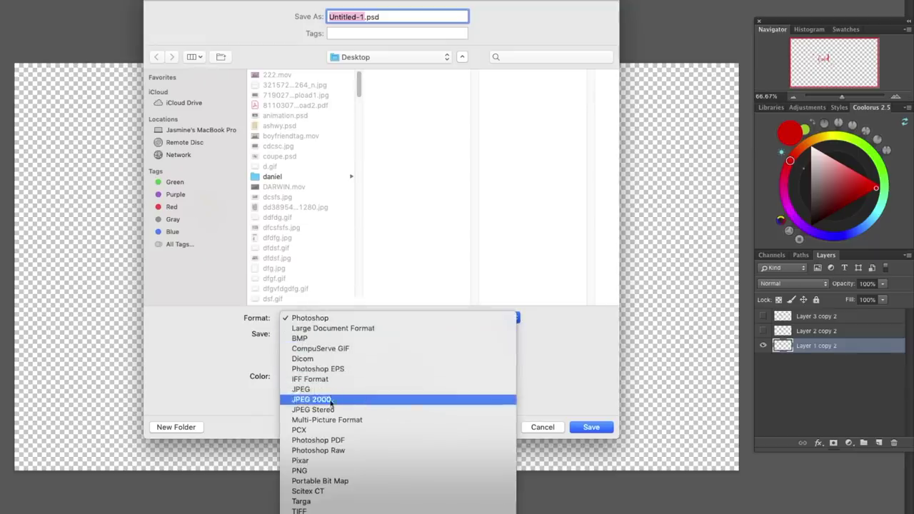
click(320, 348)
text(layer1.gif)
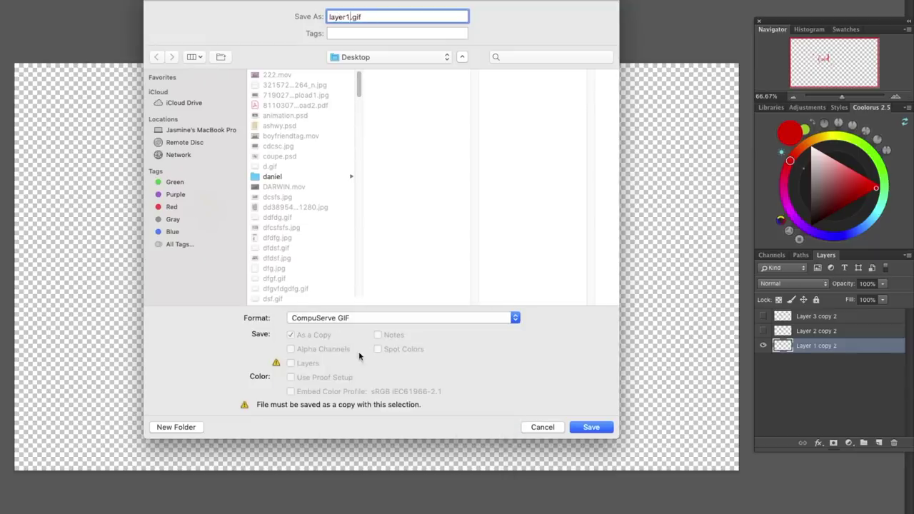
click(591, 427)
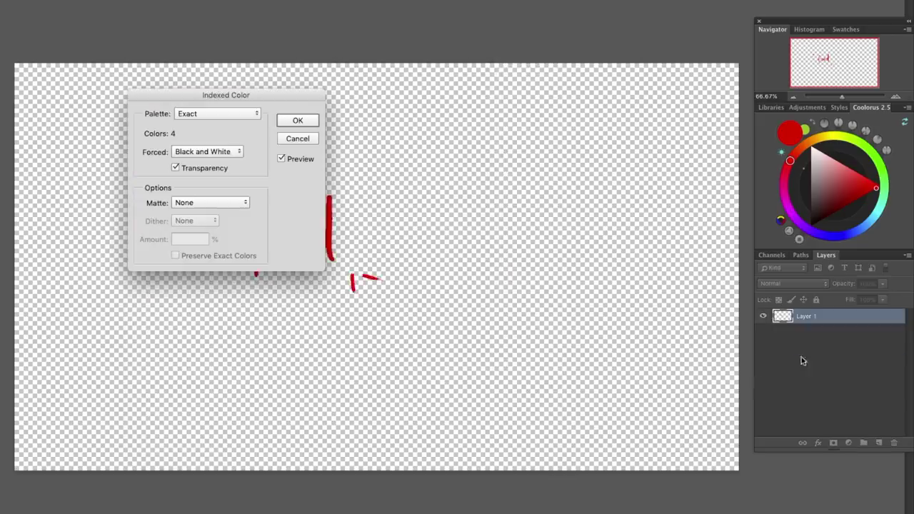
key(Return)
key(super+shift+s)
click(400, 317)
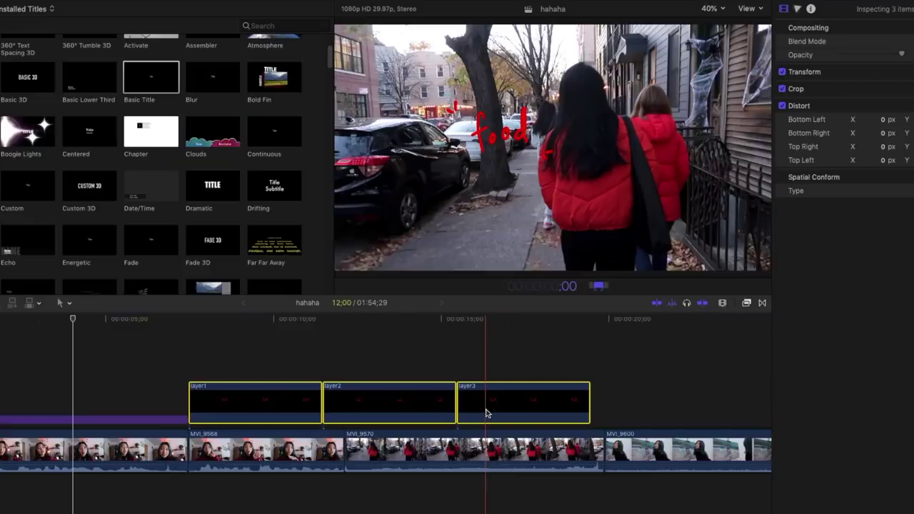
- In Final Cut Pro, shorten the layer1, layer2 and layer3 clips to a brief duration and repeat them in sequence above MVI_9568
key(Return)
click(416, 378)
drag(324, 403, 196, 403)
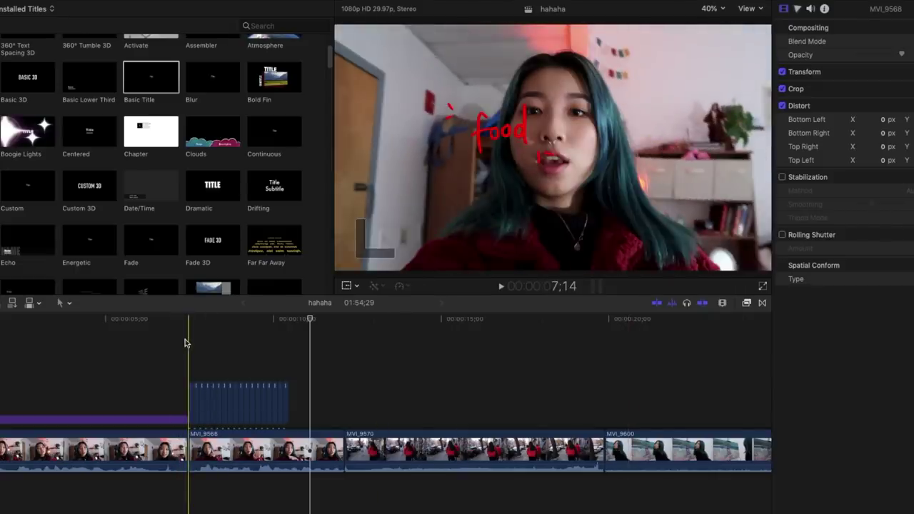
key(space)
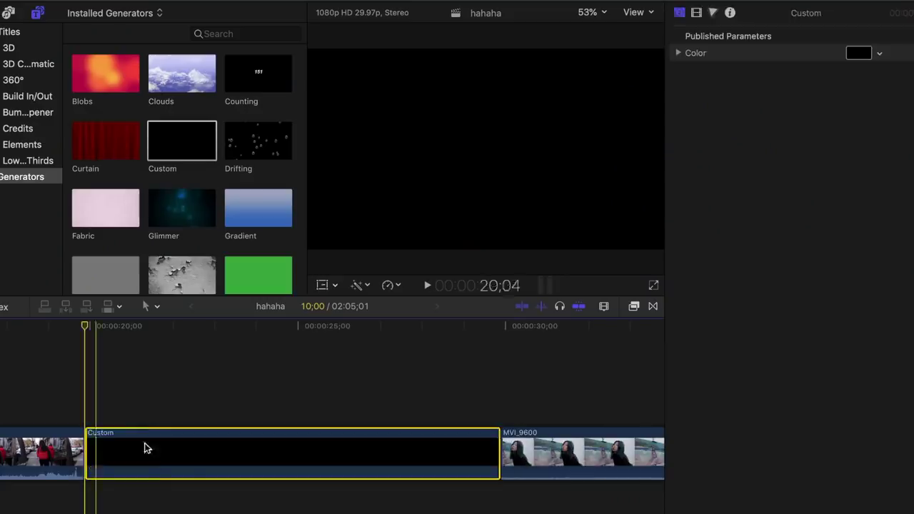
- Change the Custom generator's color to pale mint and close the color picker
click(193, 434)
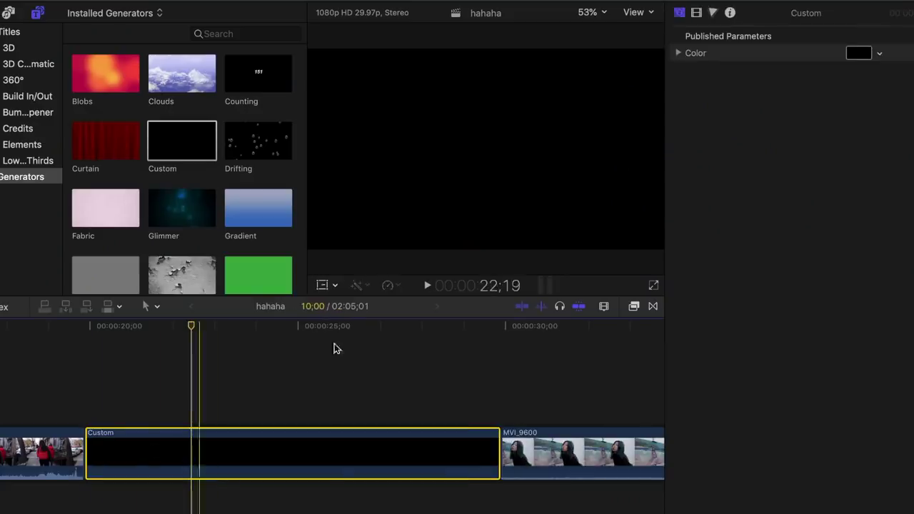
click(854, 57)
click(390, 429)
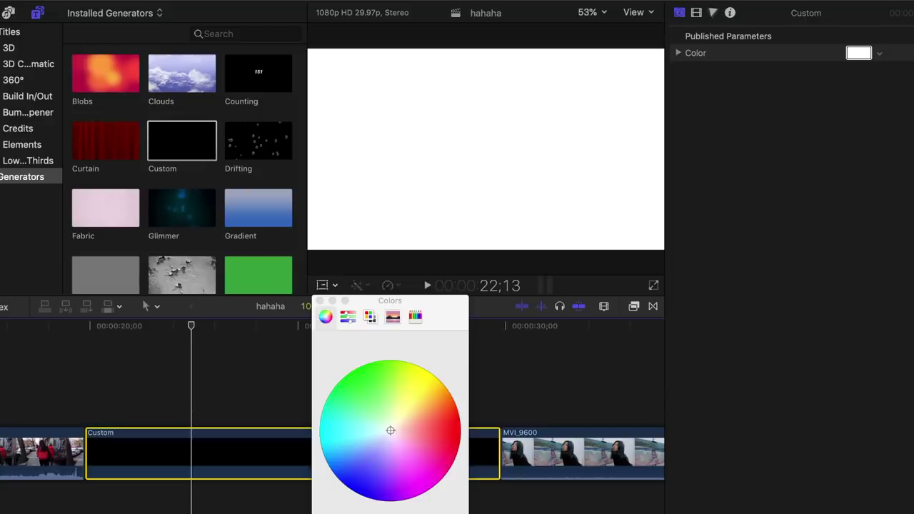
drag(388, 433, 375, 428)
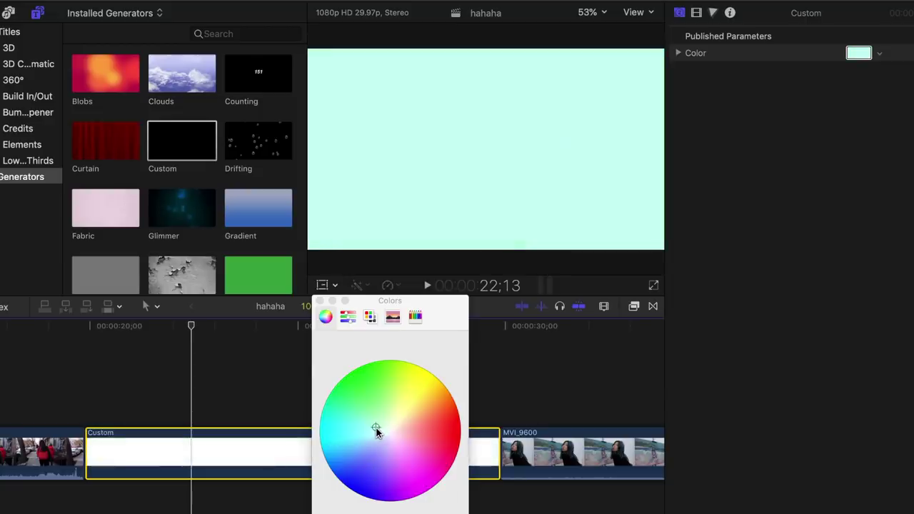
click(319, 301)
- Stack MVI_9600 above the mint Custom generator, trimmed to the generator's end, and scale it down to 75%
drag(503, 450, 81, 389)
drag(606, 393, 499, 393)
click(242, 371)
key(shift+t)
drag(308, 48, 350, 74)
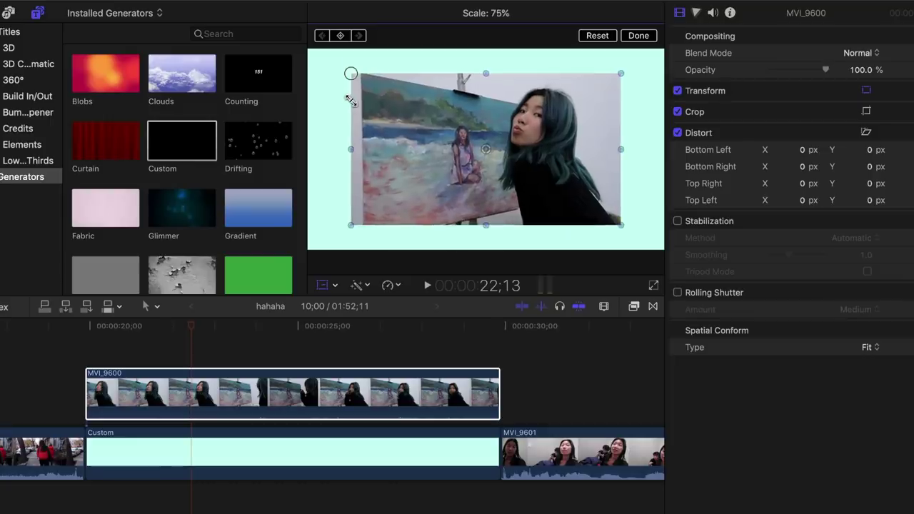
click(651, 35)
- Apply the mGlitch effect to the MVI_9570 street clip
scroll(406, 477, right, 5)
scroll(406, 477, left, 10)
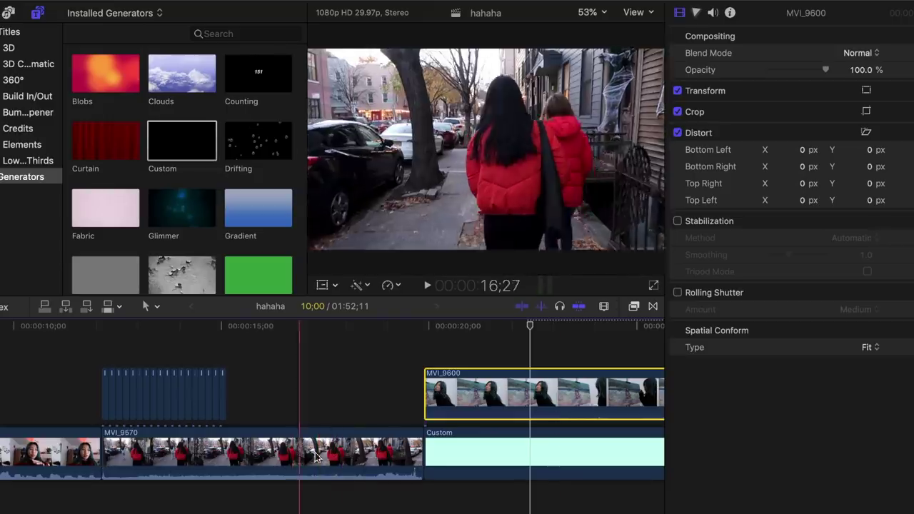
click(314, 392)
click(313, 451)
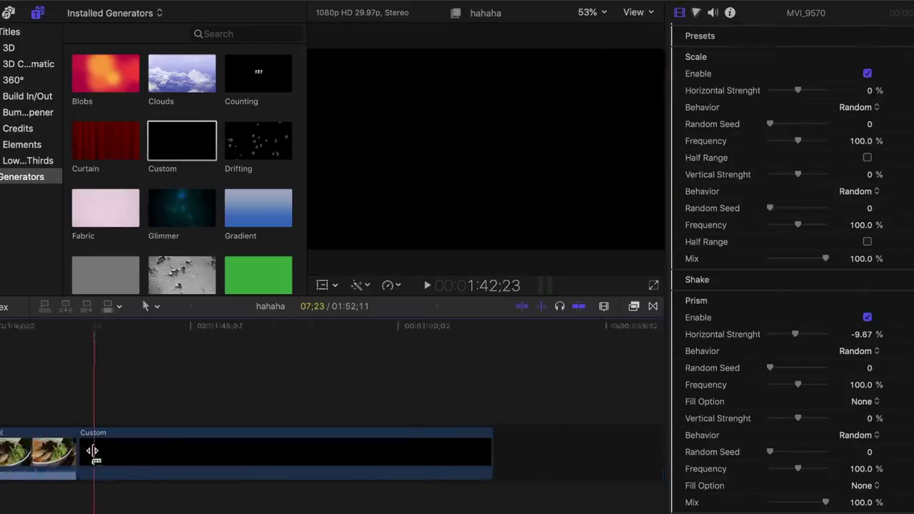
- Add the rainbow-colored mGlitch transition between MVI_9608 and the black Custom clip, and play it back
click(413, 446)
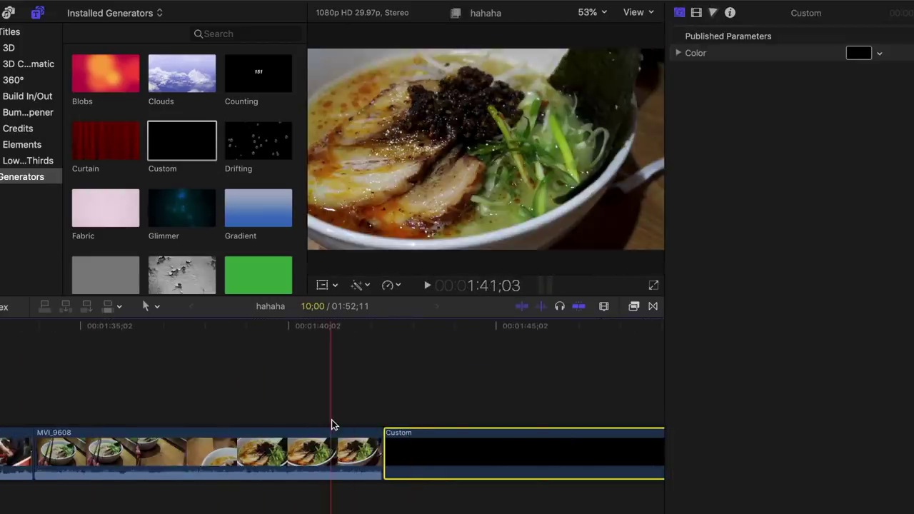
click(331, 424)
click(328, 446)
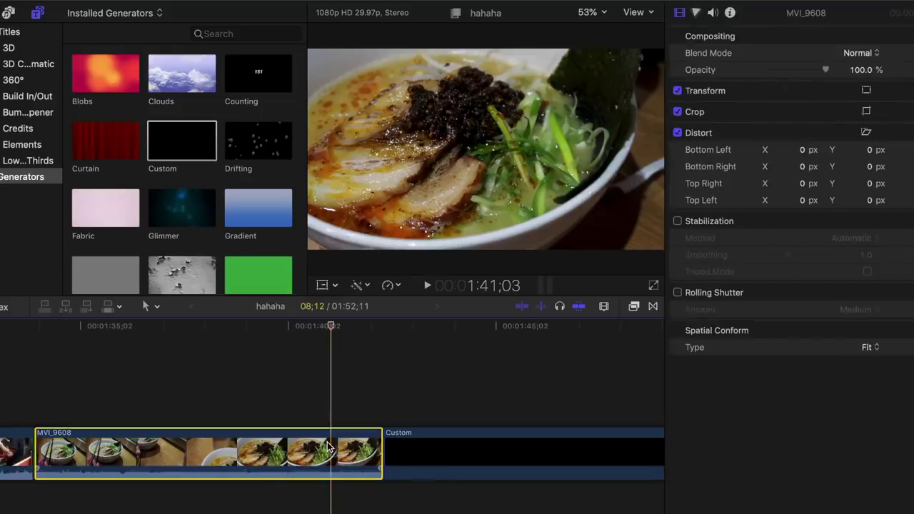
click(653, 306)
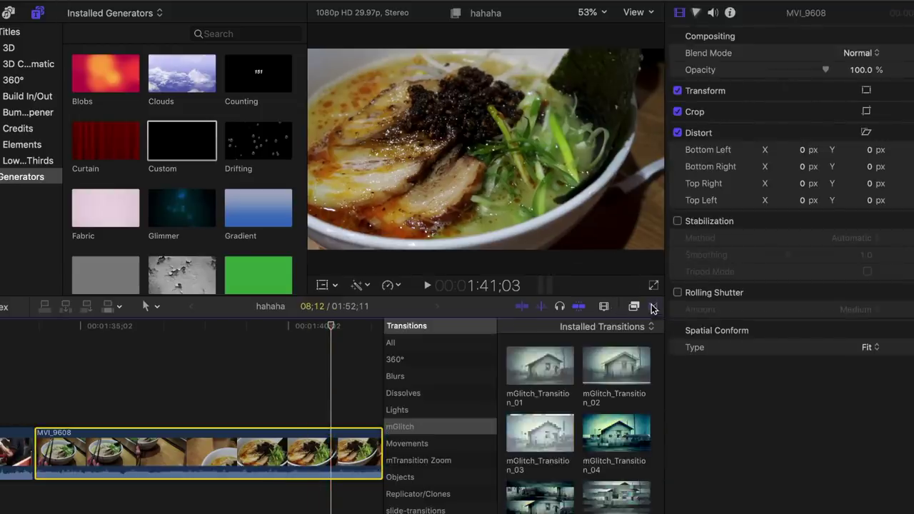
scroll(584, 461, down, 2)
click(617, 501)
drag(616, 501, 254, 464)
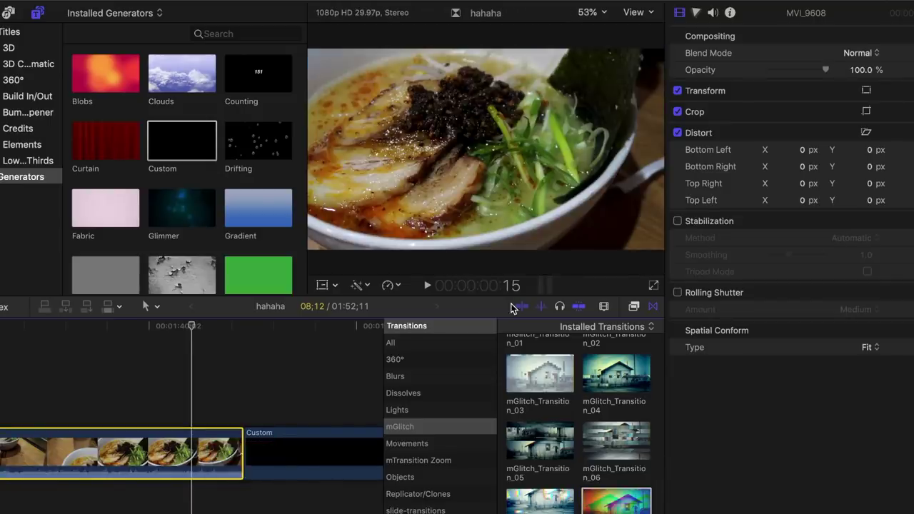
key(space)
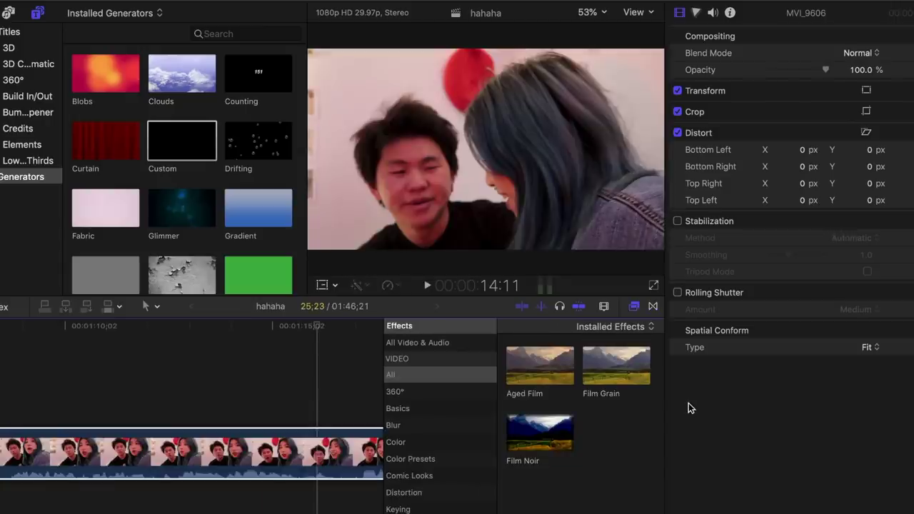
- Apply Film Grain to MVI_9606, set its style to Realistic Grain and reduce the effect's amount
click(624, 364)
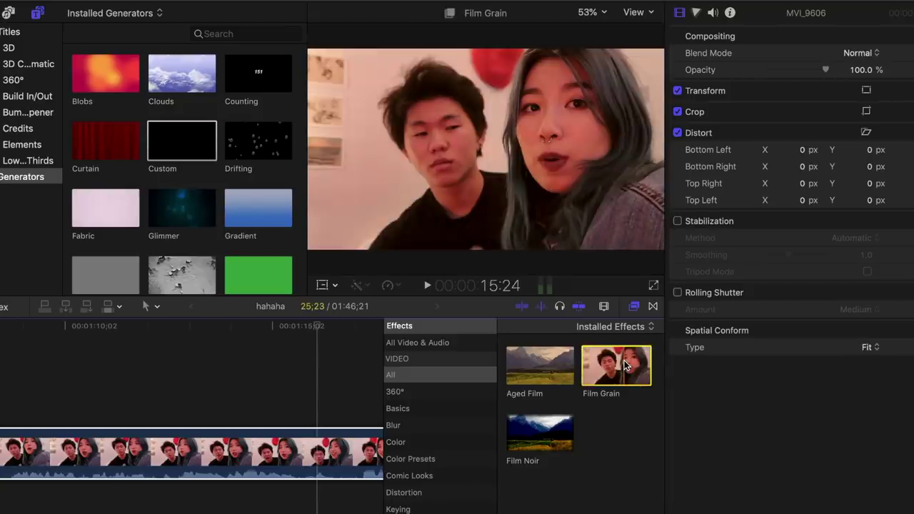
drag(624, 360, 103, 460)
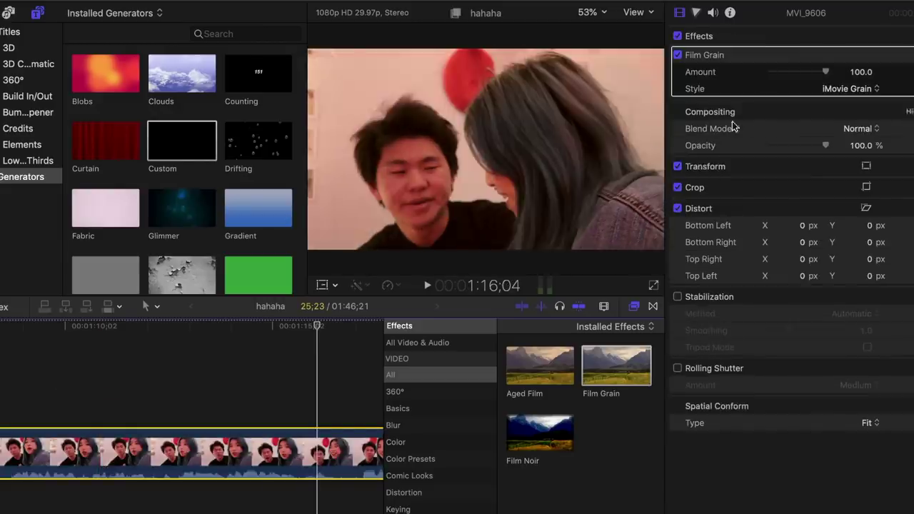
click(849, 89)
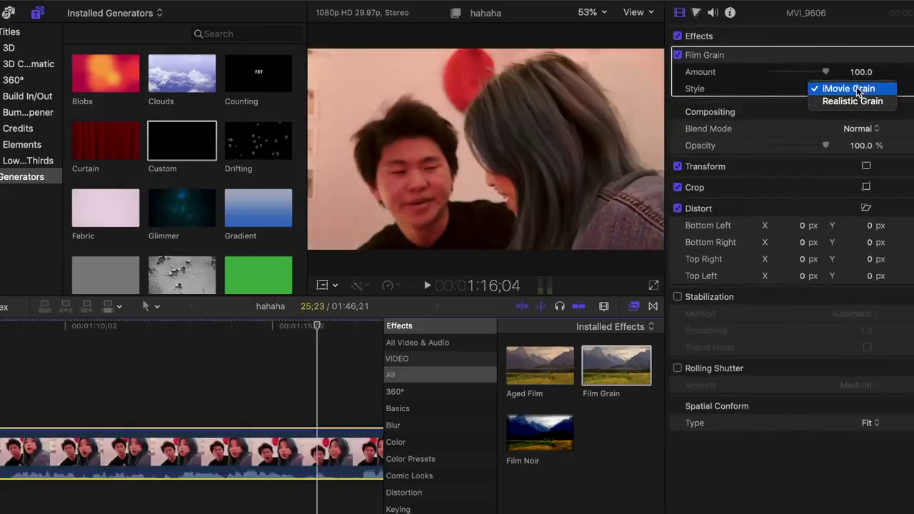
click(856, 100)
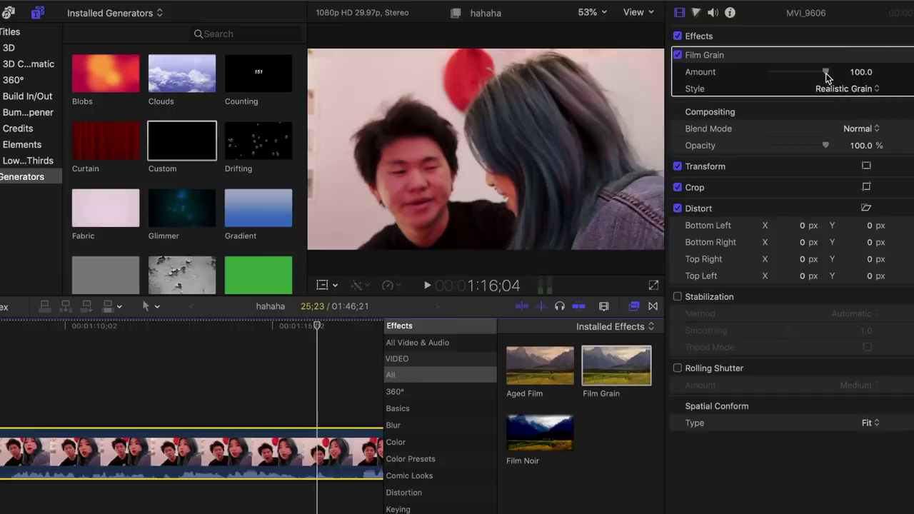
drag(780, 75, 813, 69)
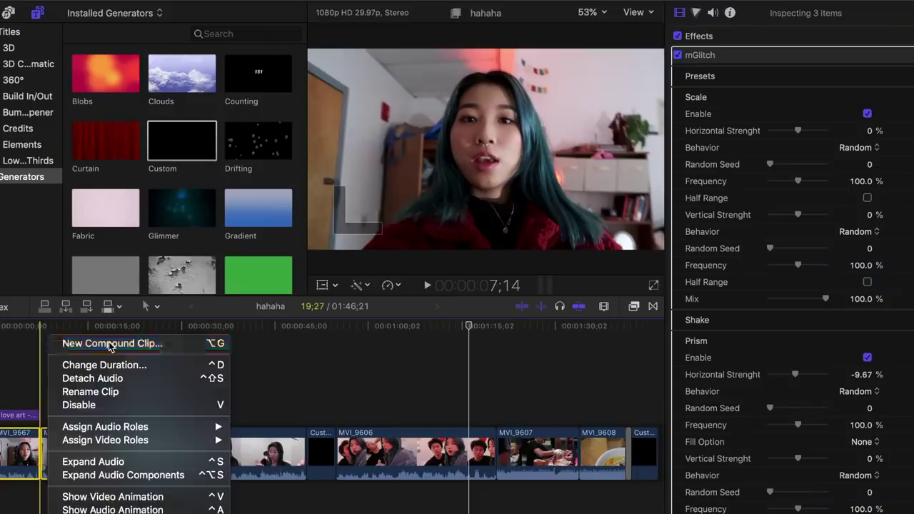
- Combine the selected MVI_9567, MVI_9568 and MVI_9570 clips into a compound clip named hahaha Clip in event 2018-12-6
click(107, 343)
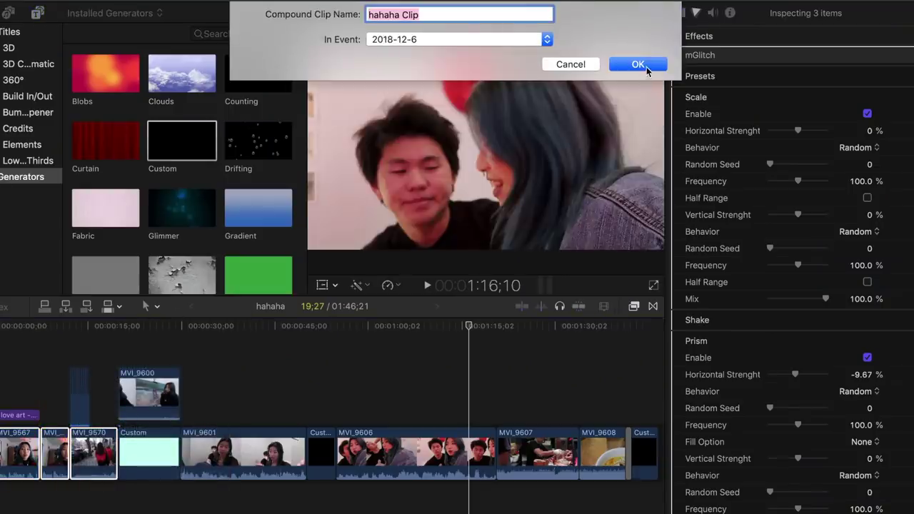
click(638, 65)
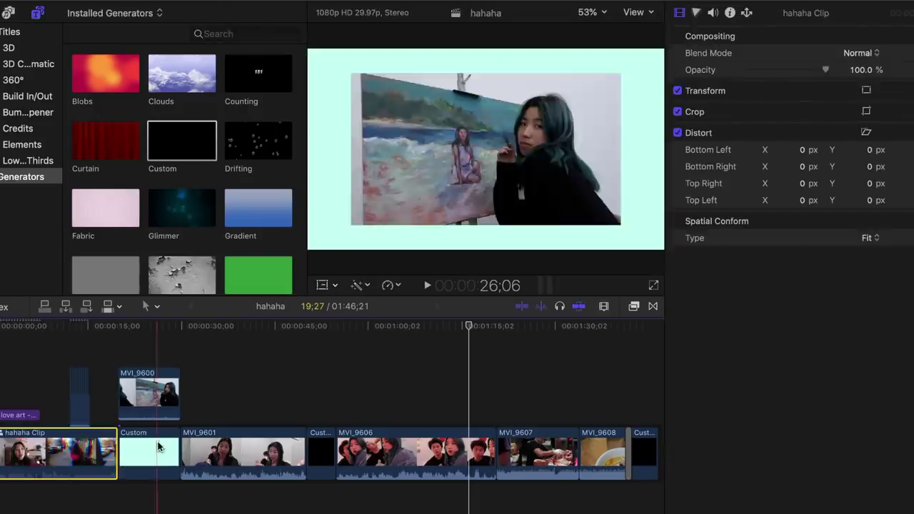
- Color correct hahaha Clip on a Color Board, shifting the Master color towards orange and the Highlights towards pink
click(47, 425)
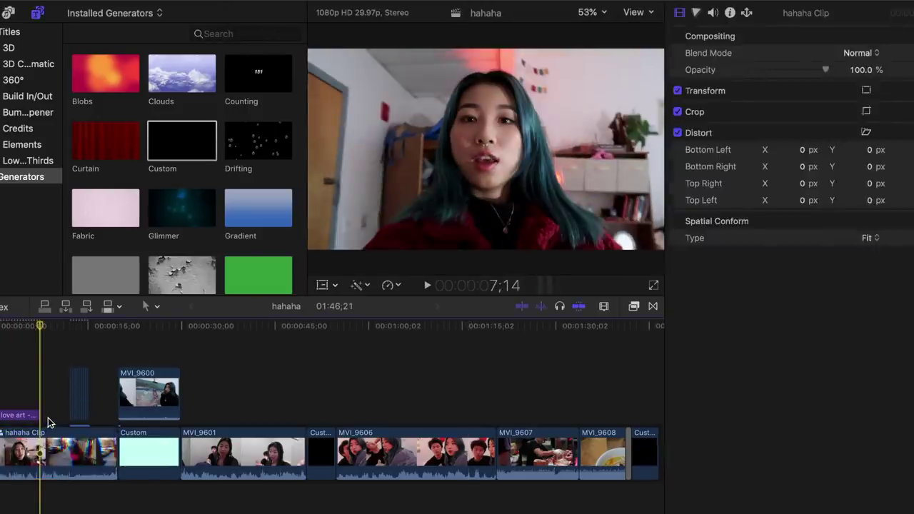
key(super+6)
key(super+equal)
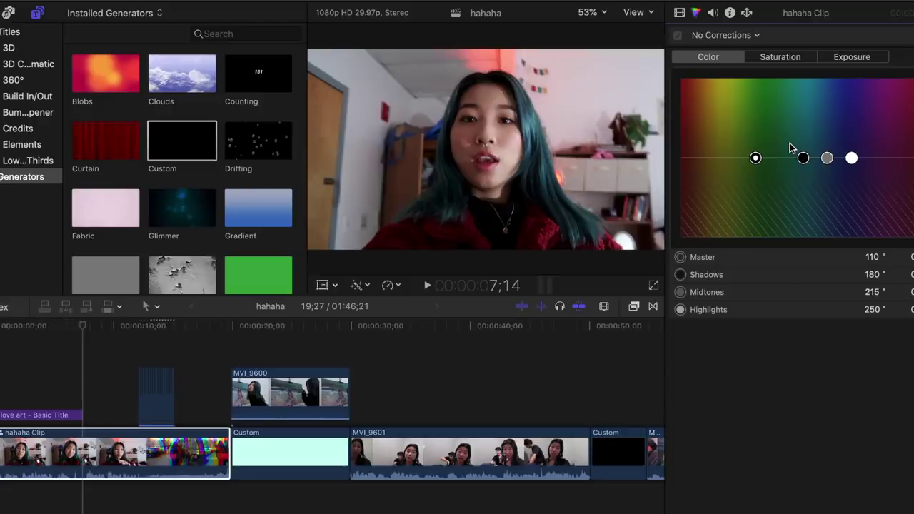
drag(755, 158, 708, 160)
drag(851, 158, 908, 152)
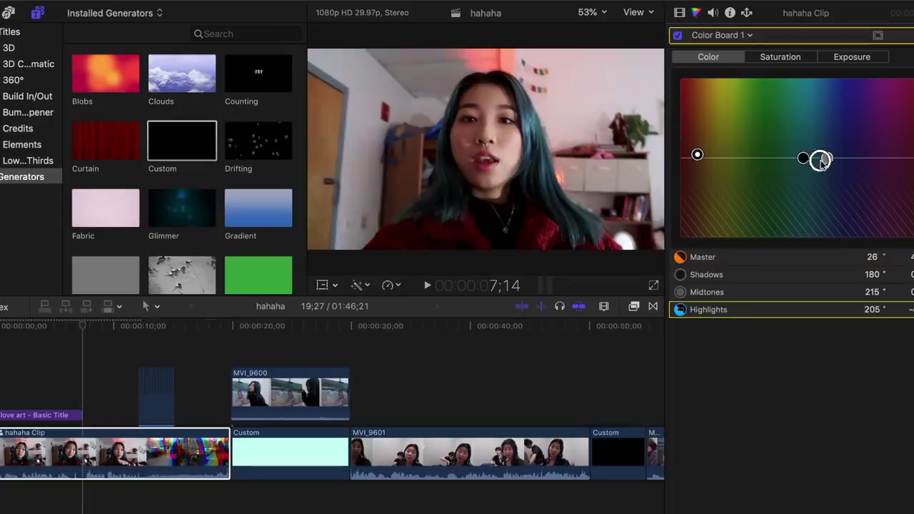
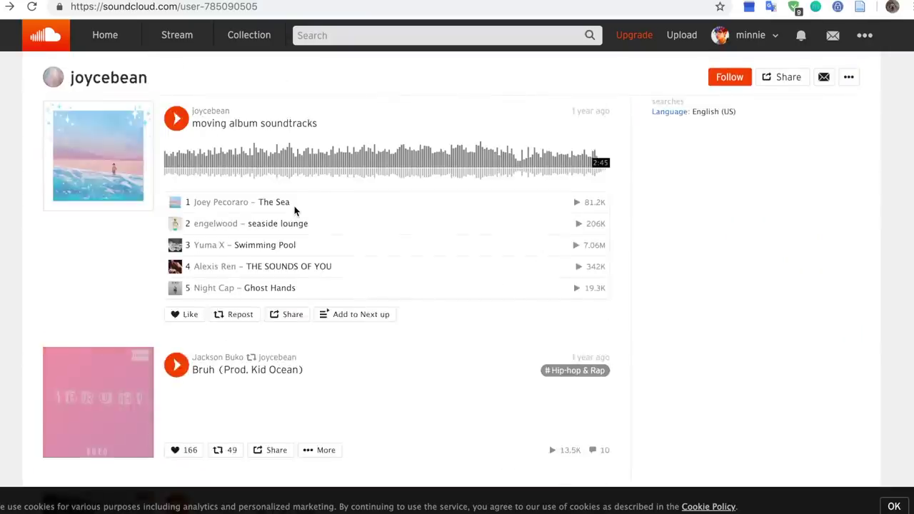
- Switch to SoundCloud and look through a profile's shared soundtracks for background music
scroll(295, 211, down, 5)
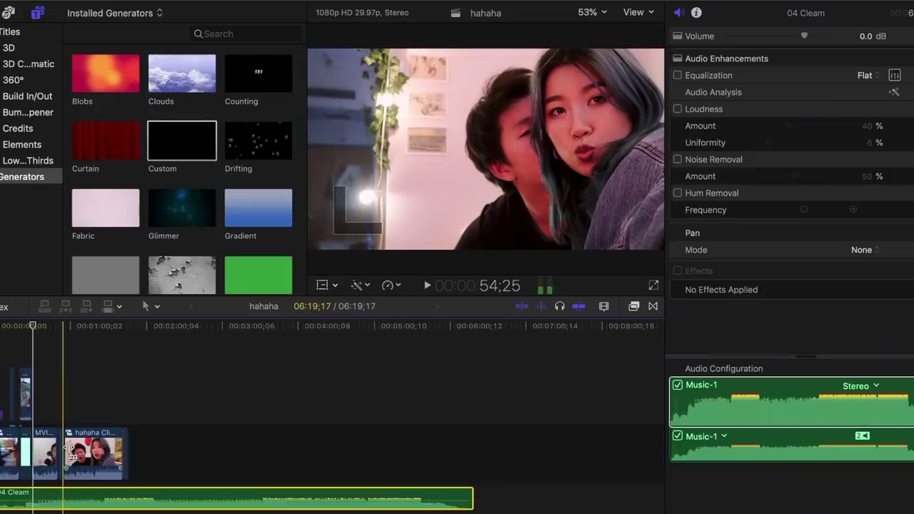
- Set the 04 Cleam music volume to -28 dB, trim its end beneath hahaha Clip 1 and paste another music segment
drag(41, 448, 69, 448)
key(super+equal)
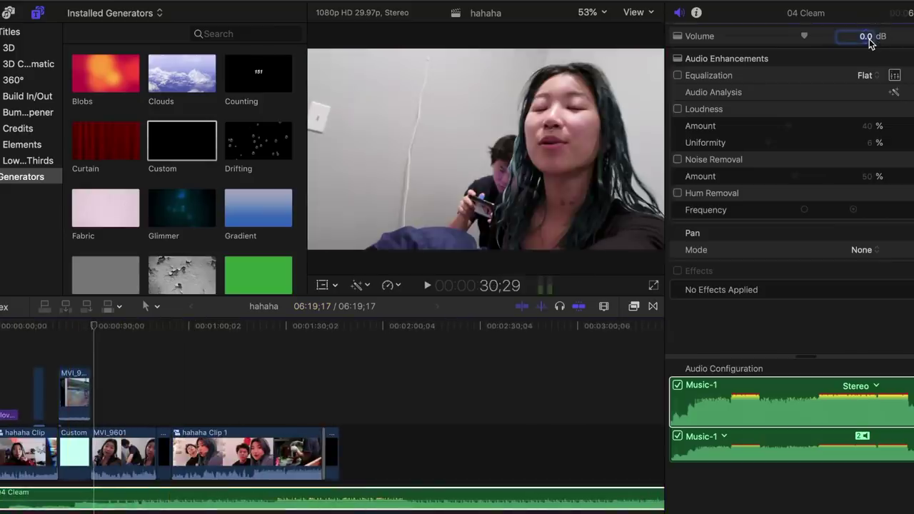
text(-)
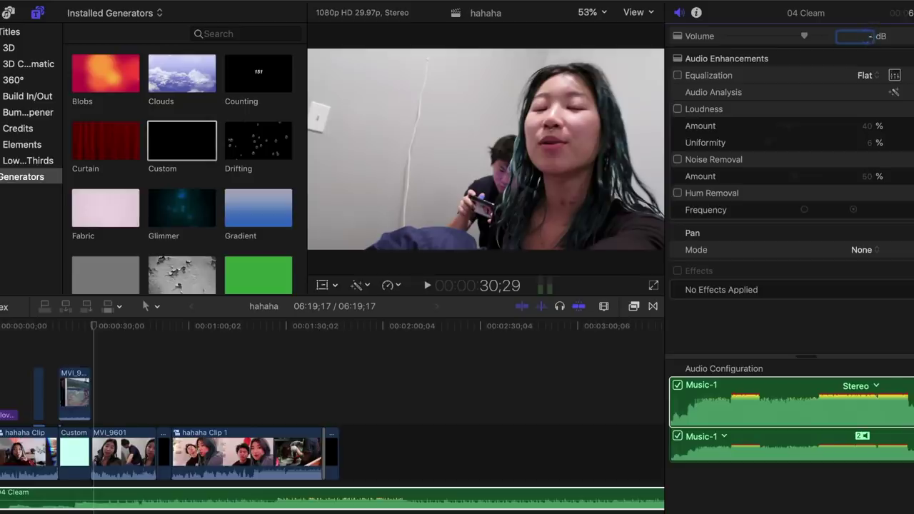
text(28)
key(Return)
key(alt+bracketright)
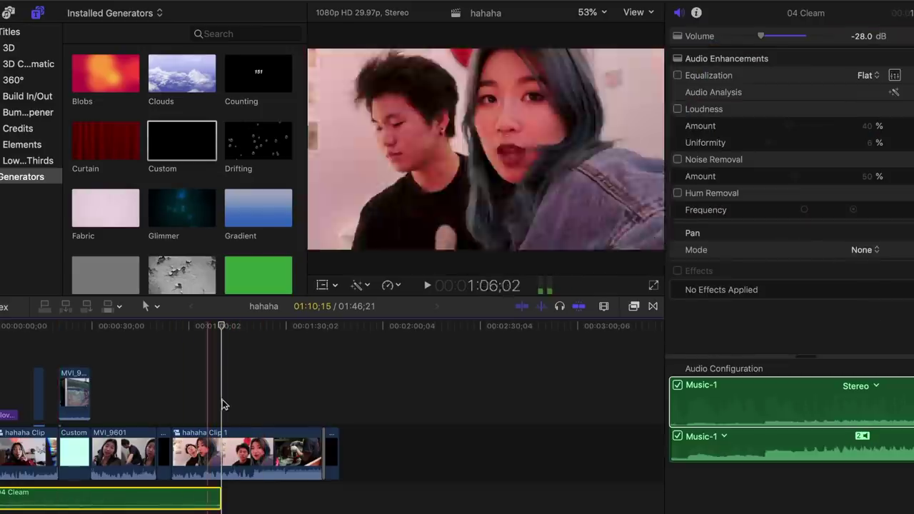
key(super+v)
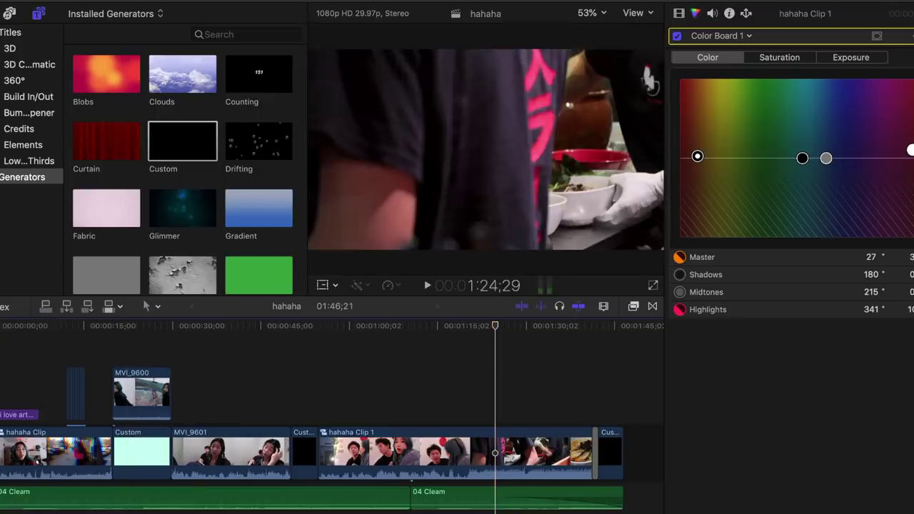
- Open the Master File export for hahaha and set the video codec to Source - Apple ProRes 422
click(908, 13)
click(813, 47)
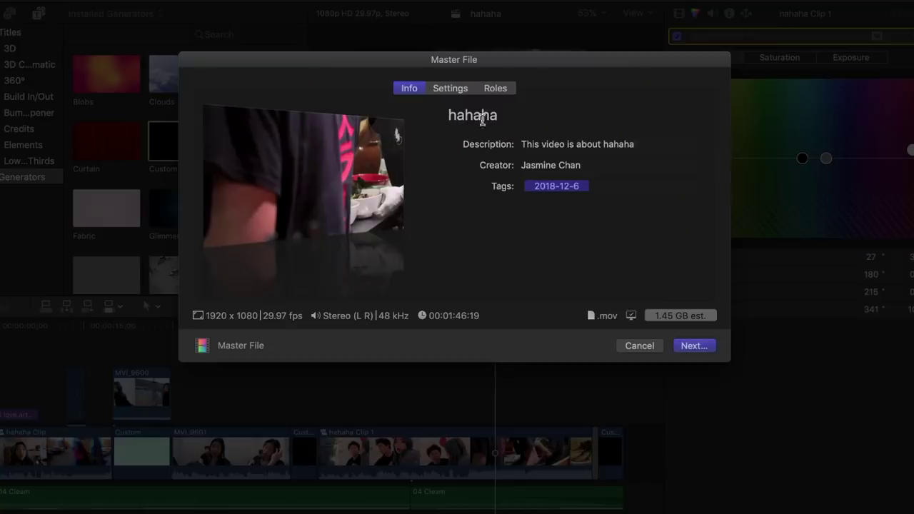
click(492, 87)
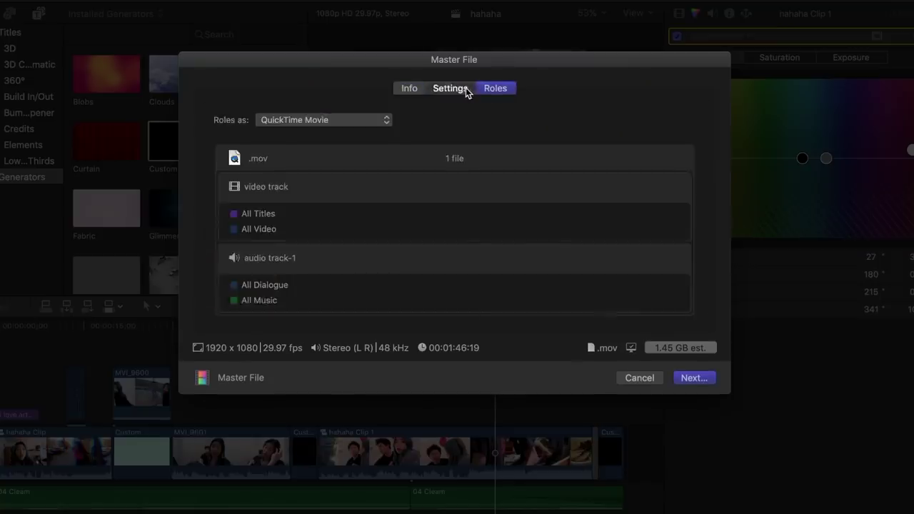
click(466, 88)
click(569, 172)
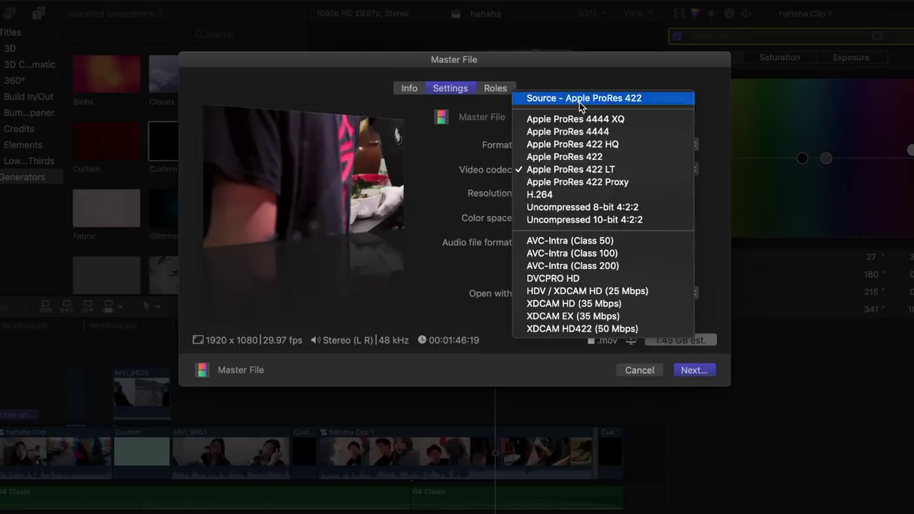
click(578, 102)
click(579, 170)
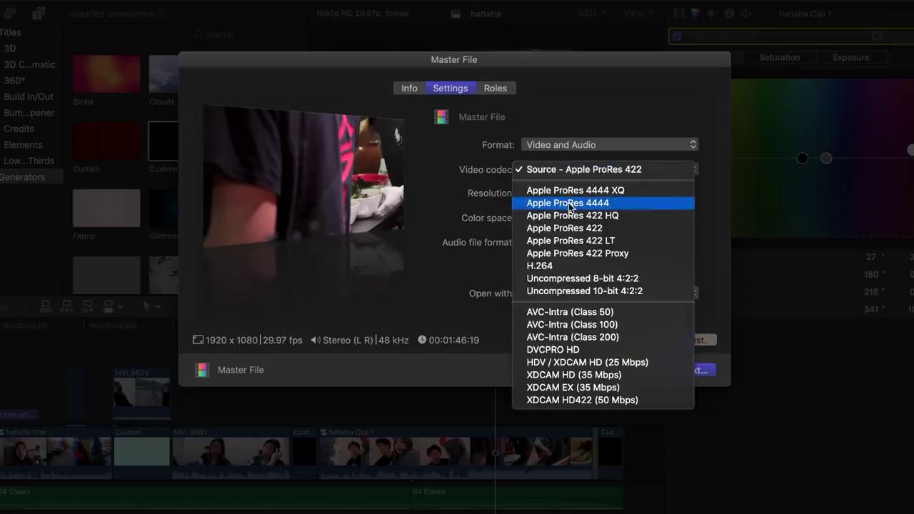
key(Escape)
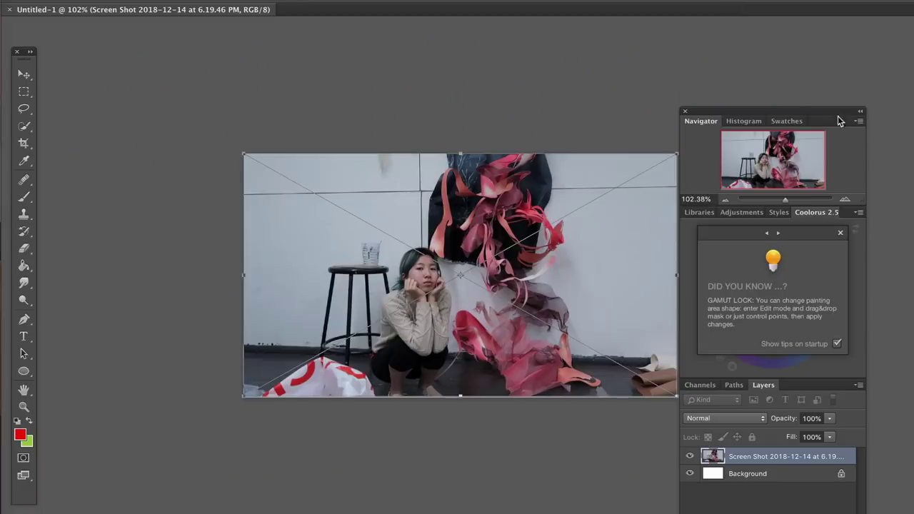
- Switch to Photoshop, enlarge the placed screenshot and shift it right, leaving a blank strip along the canvas's left edge
drag(826, 110, 913, 111)
drag(676, 154, 696, 136)
key(Return)
drag(847, 116, 799, 58)
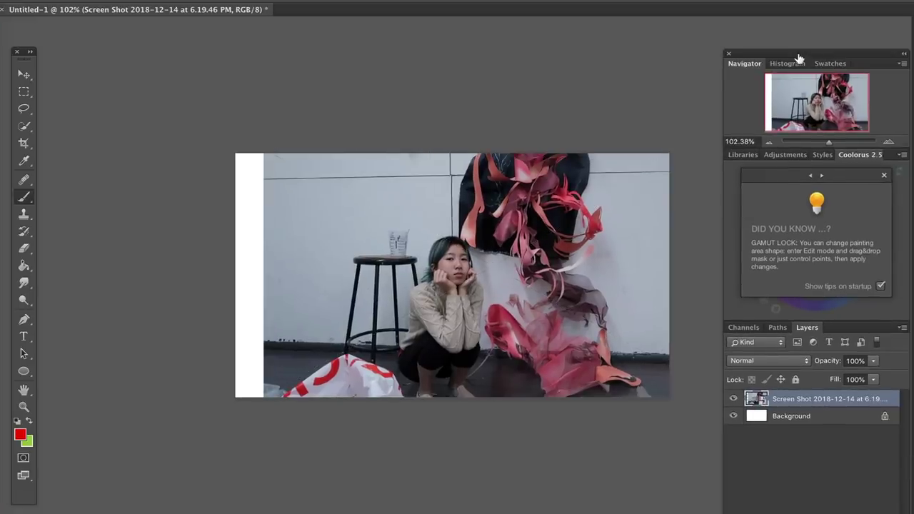
drag(378, 306, 402, 319)
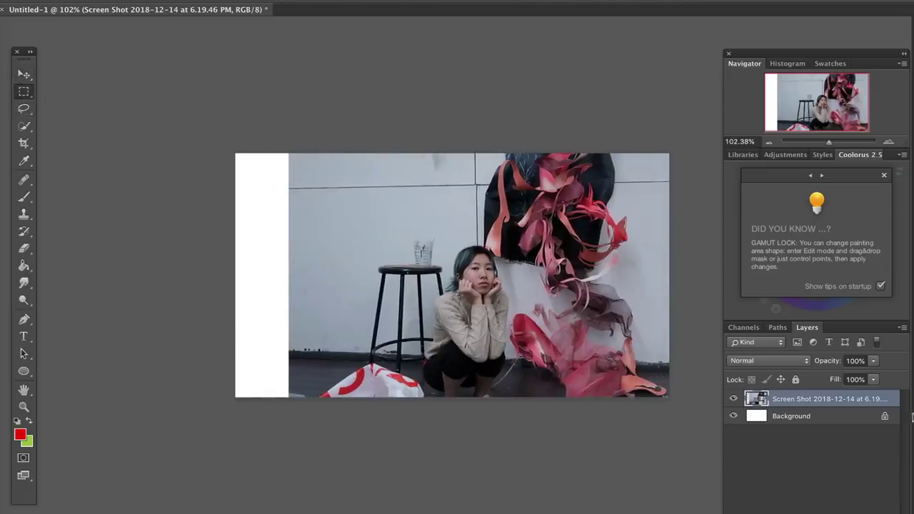
- Rasterize the screenshot layer and fill the blank strip at the image's left edge using Content-Aware at 100% opacity
right_click(861, 401)
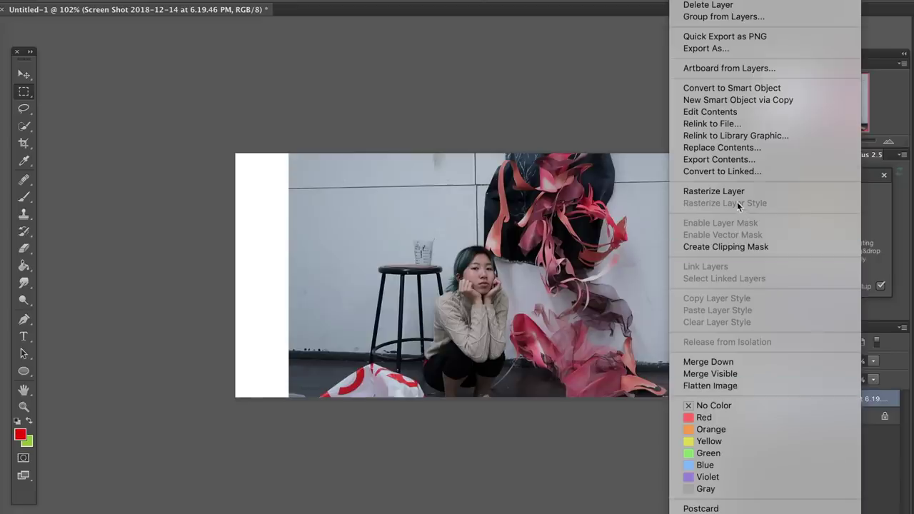
click(714, 192)
drag(276, 234, 291, 431)
right_click(267, 274)
click(334, 439)
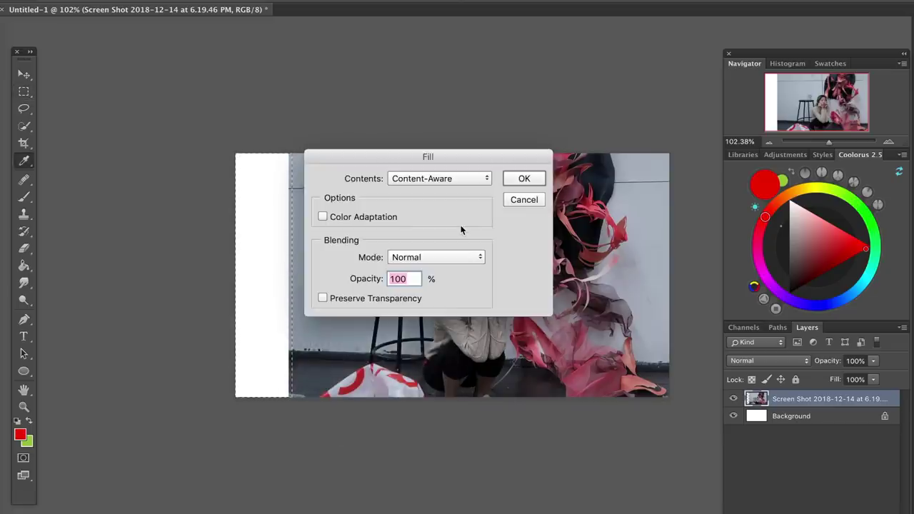
click(461, 179)
click(542, 183)
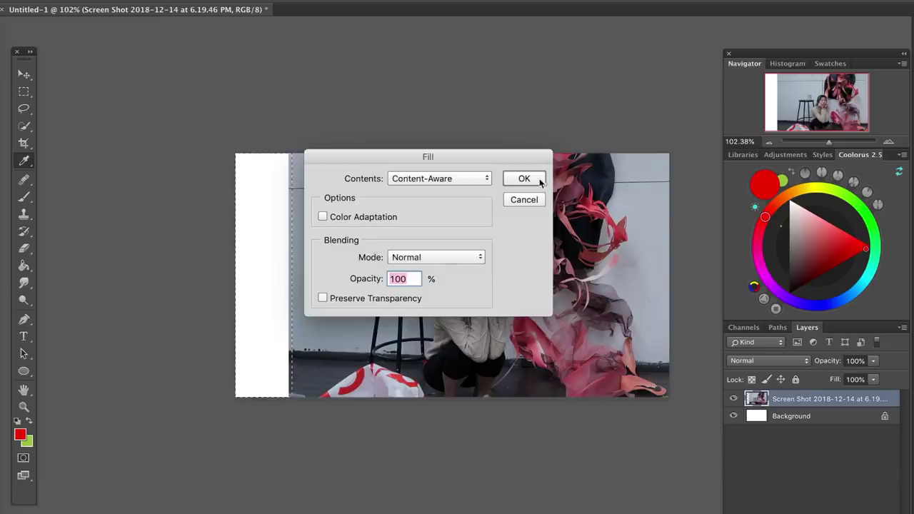
click(524, 180)
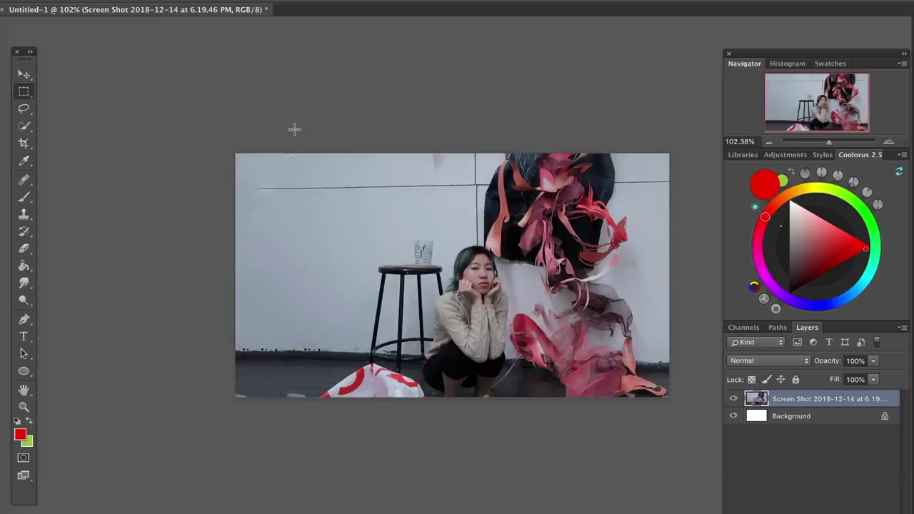
- Add the text "a sample." on the wall above the stool and color it white (ffffff)
key(v)
scroll(381, 369, up, 1)
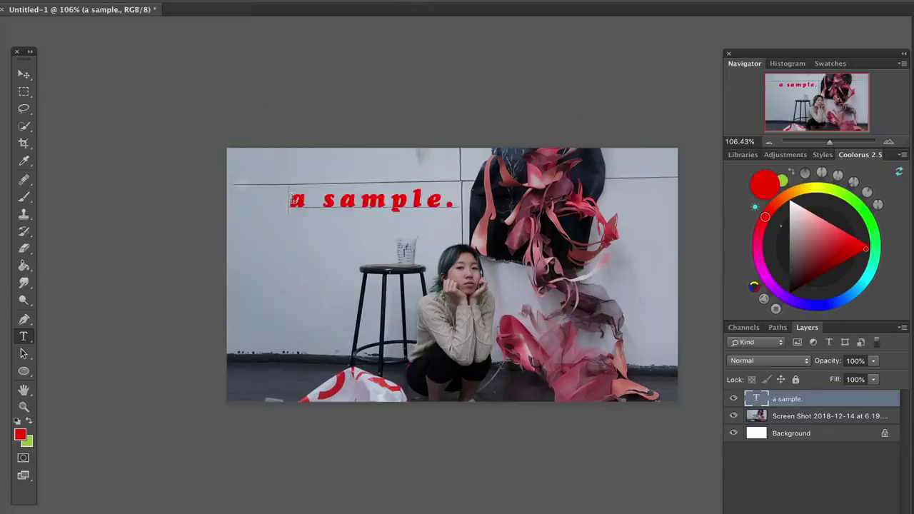
key(ctrl+a)
click(465, 0)
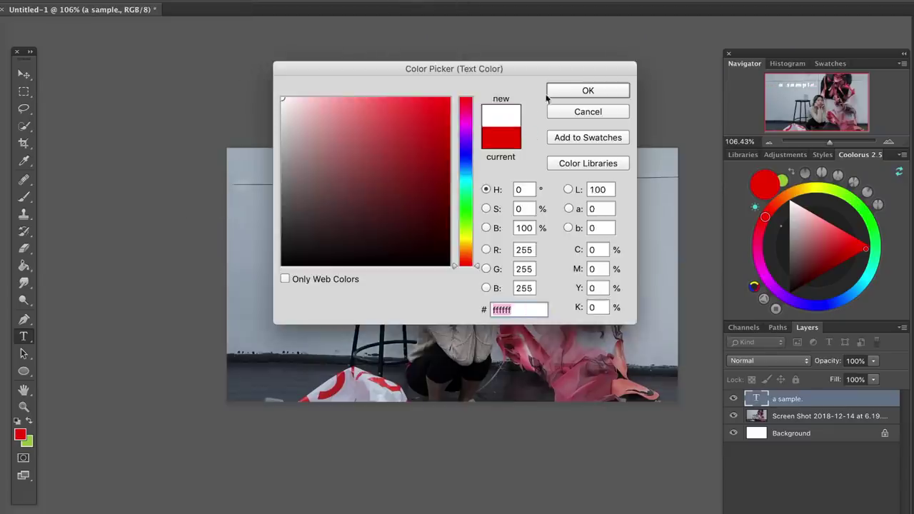
click(586, 91)
click(519, 0)
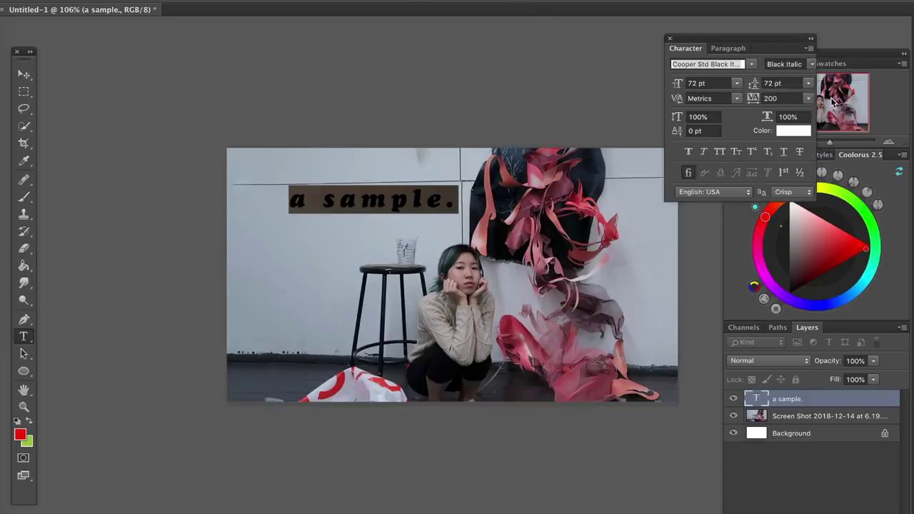
click(808, 99)
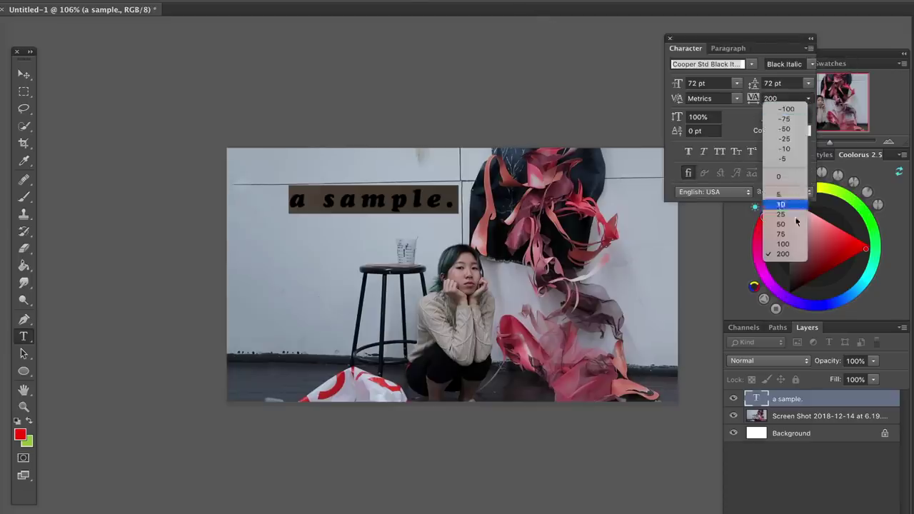
click(421, 35)
- Warp the "a sample." text with the horizontal Wave style and a bend of +62%
click(501, 0)
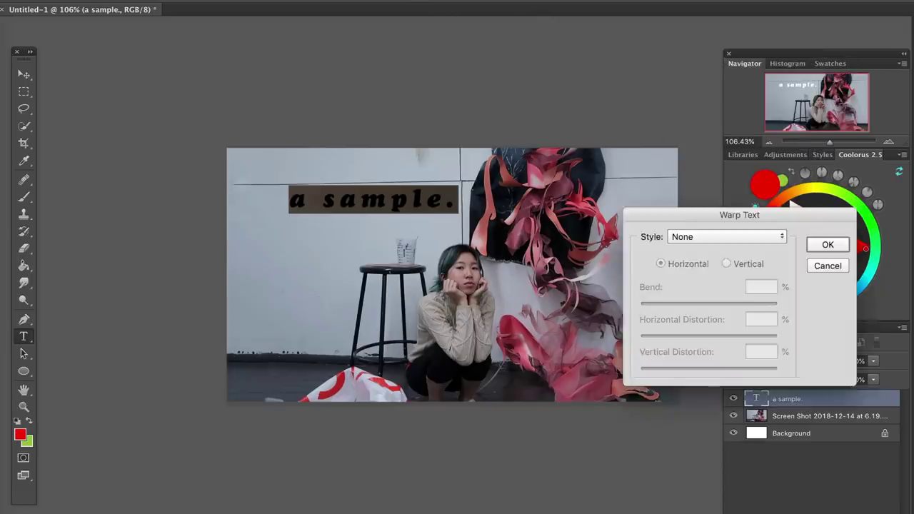
click(718, 240)
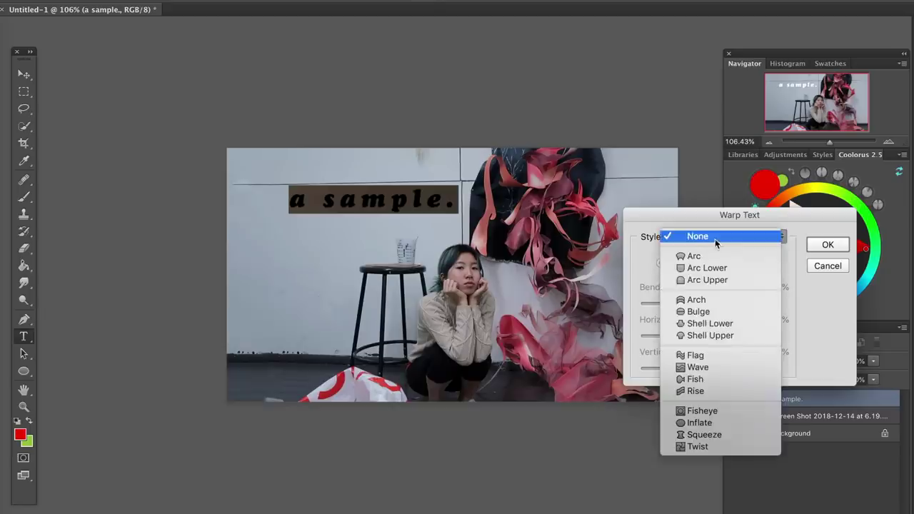
click(698, 367)
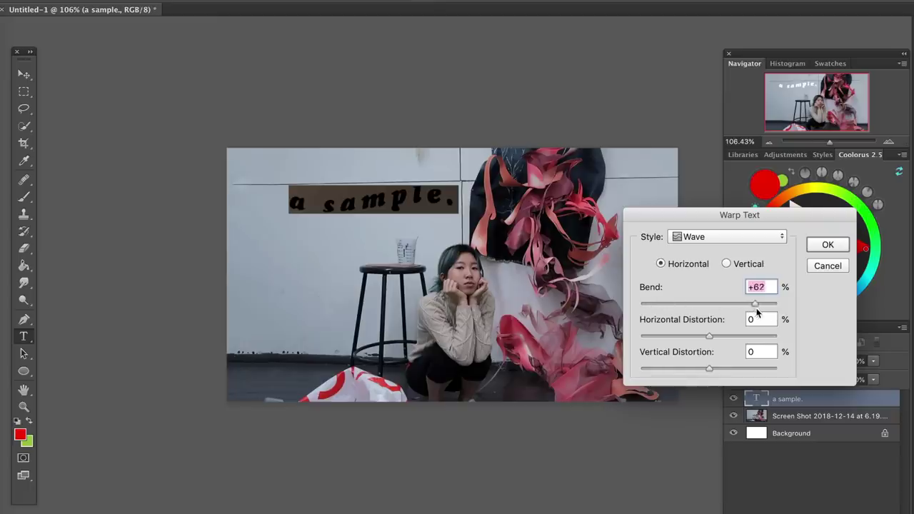
key(Return)
- Move the warped text slightly to the left and scale it up with Free Transform
drag(360, 193, 339, 192)
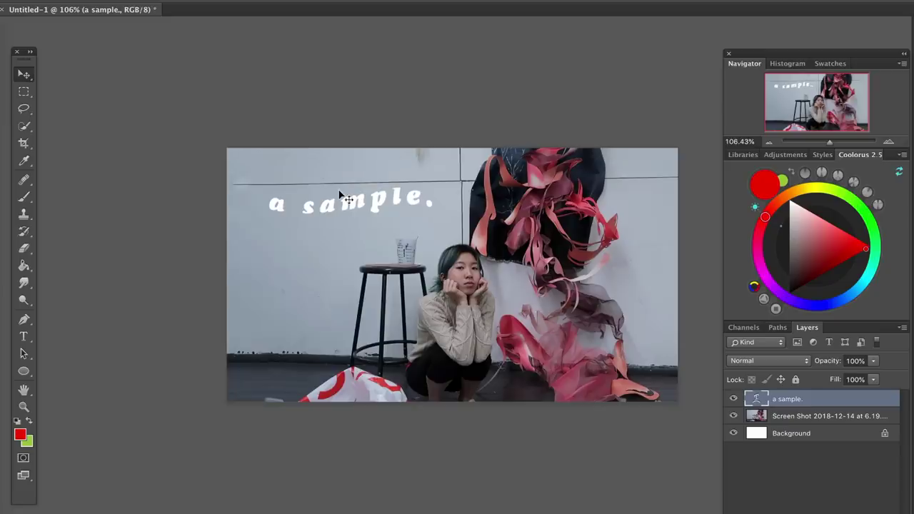
key(ctrl+t)
drag(436, 153, 547, 90)
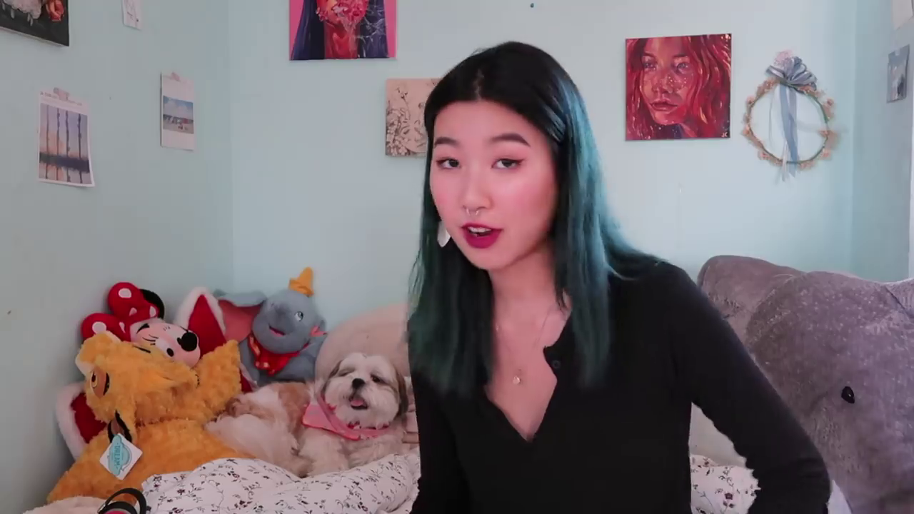